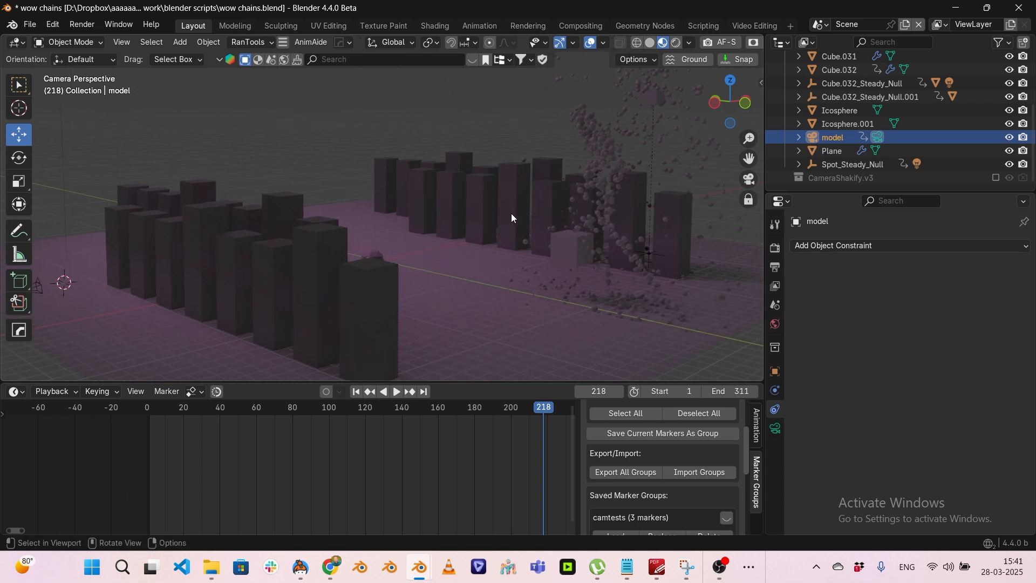
# Load the saved marker group camtests, replacing the current timeline markers
pyautogui.scroll(3, 661, 446)
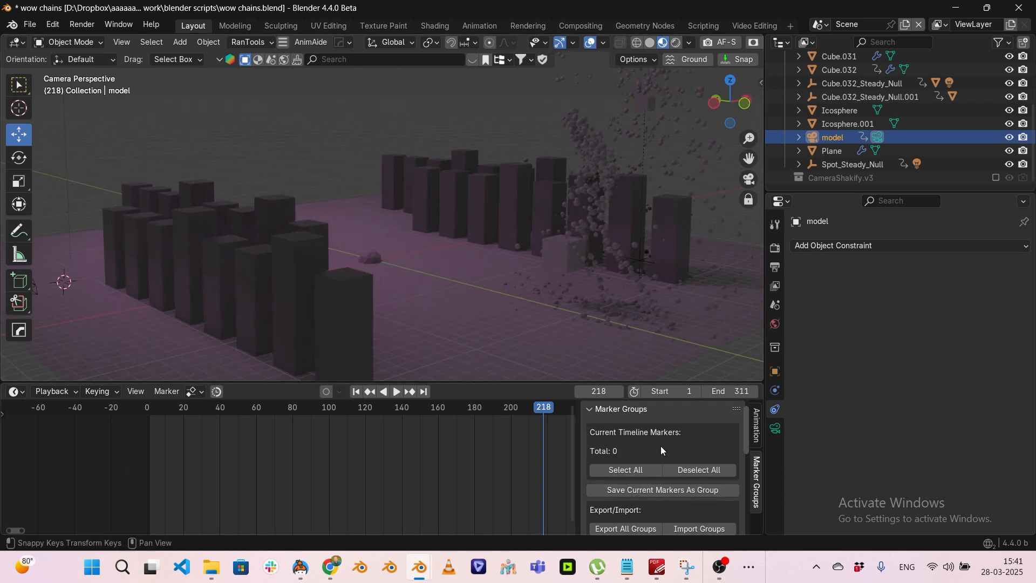
pyautogui.scroll(-3, 664, 452)
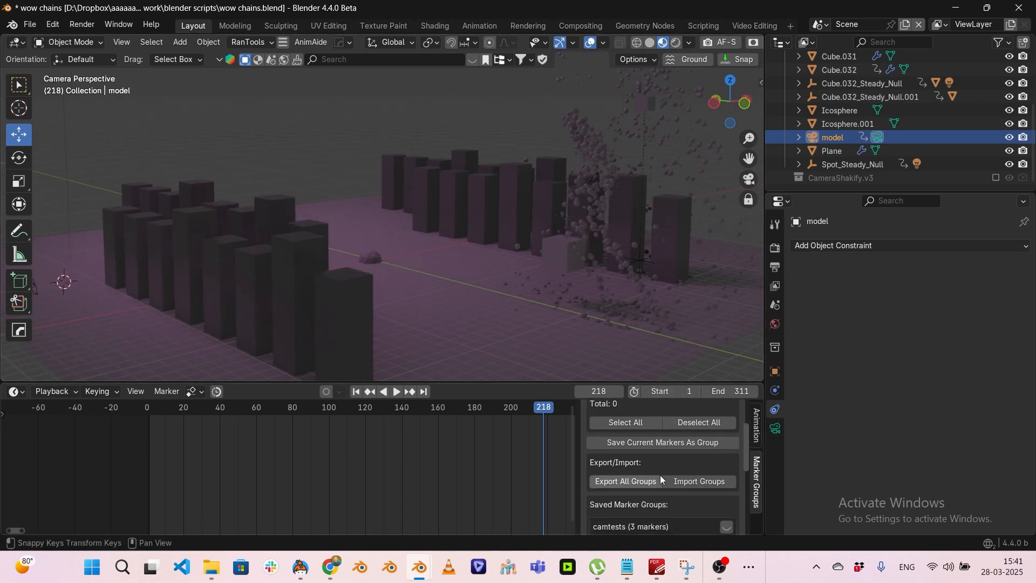
pyautogui.scroll(-3, 663, 472)
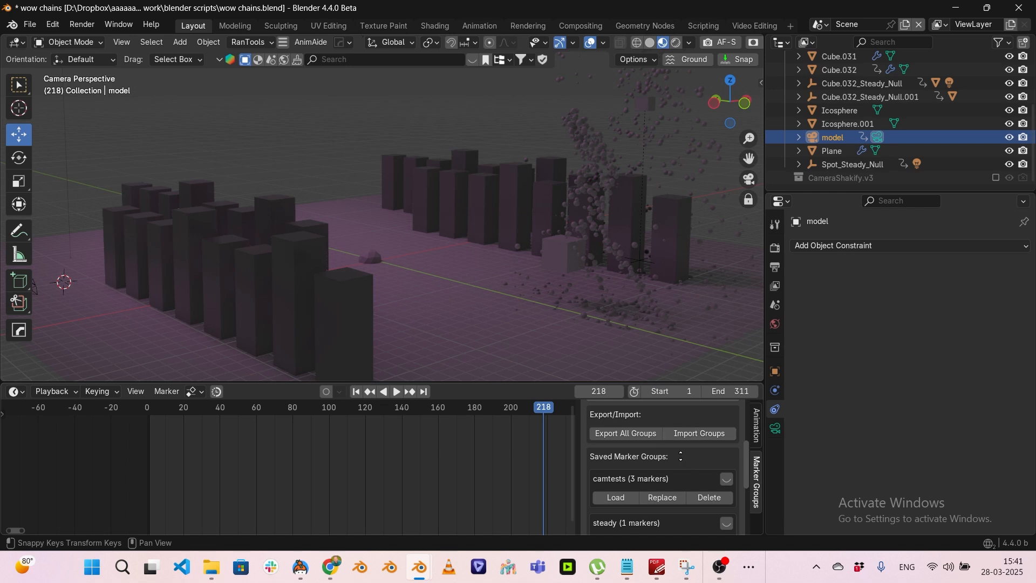
pyautogui.scroll(-3, 682, 465)
pyautogui.scroll(-1, 675, 436)
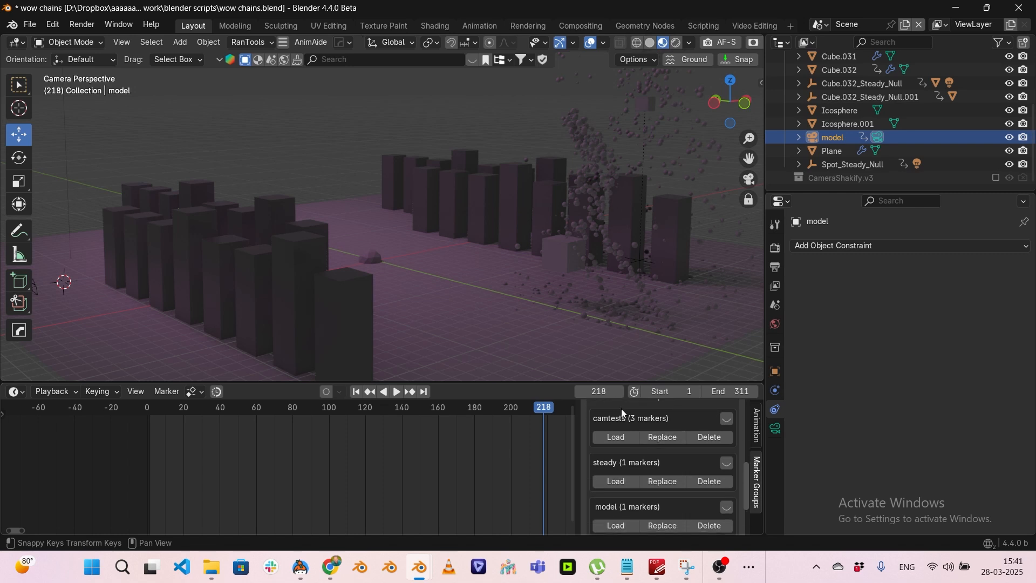
pyautogui.scroll(2, 659, 464)
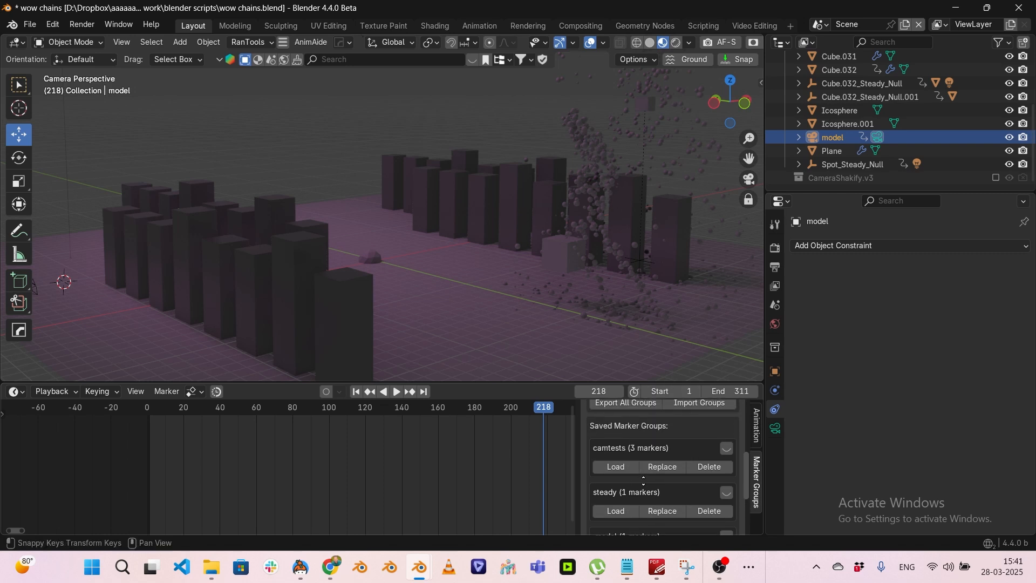
pyautogui.click(619, 468)
pyautogui.click(591, 490)
# Play the animation from frame 1 to preview the camtests camera switches, stopping at about frame 147
pyautogui.click(149, 409)
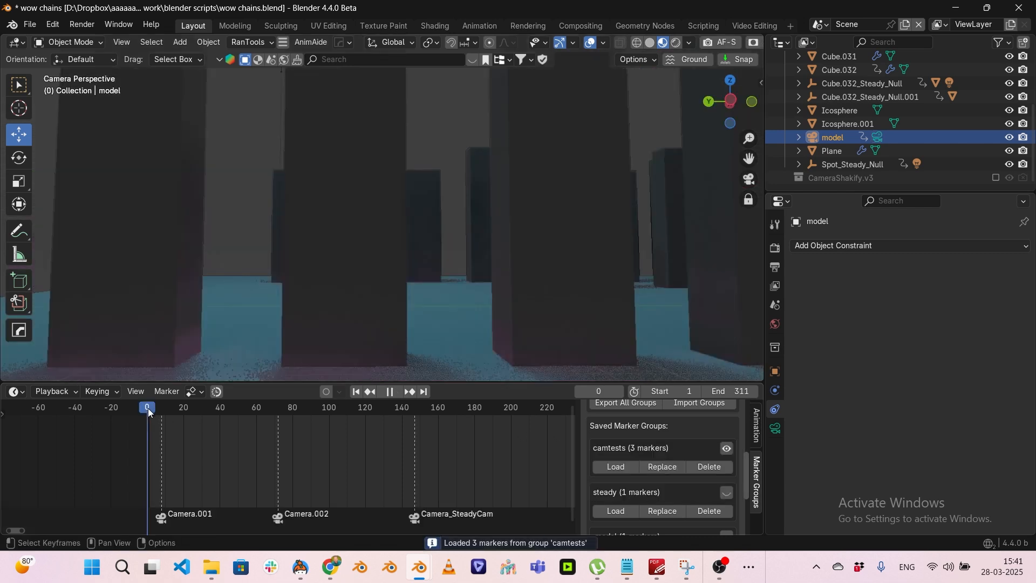
pyautogui.click(357, 393)
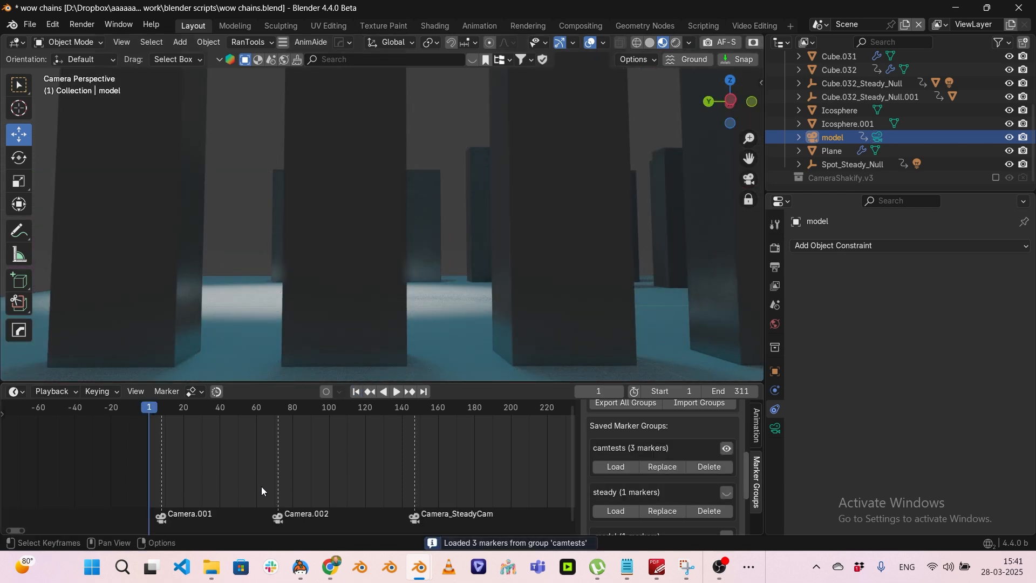
pyautogui.press('space')
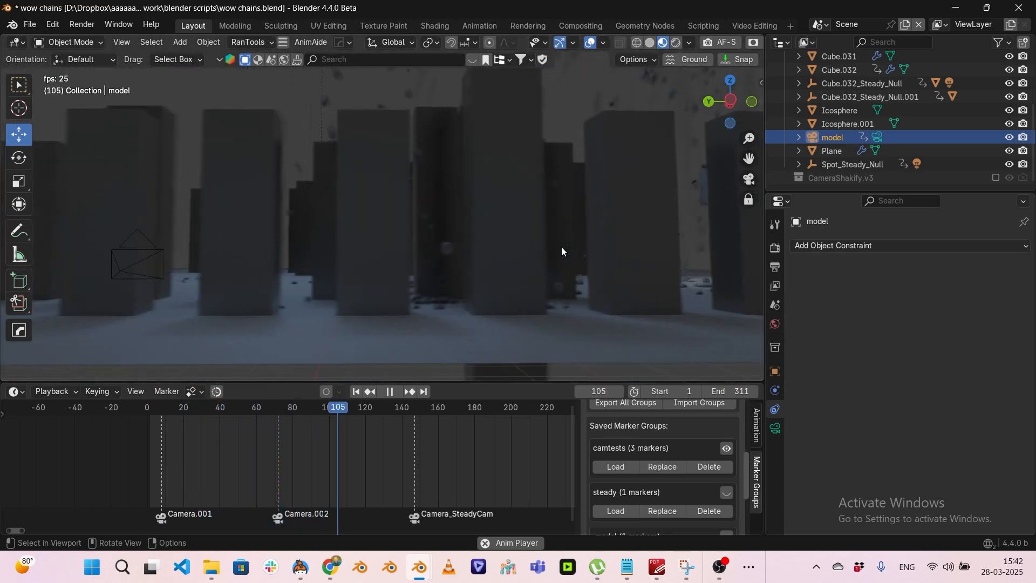
pyautogui.click(389, 391)
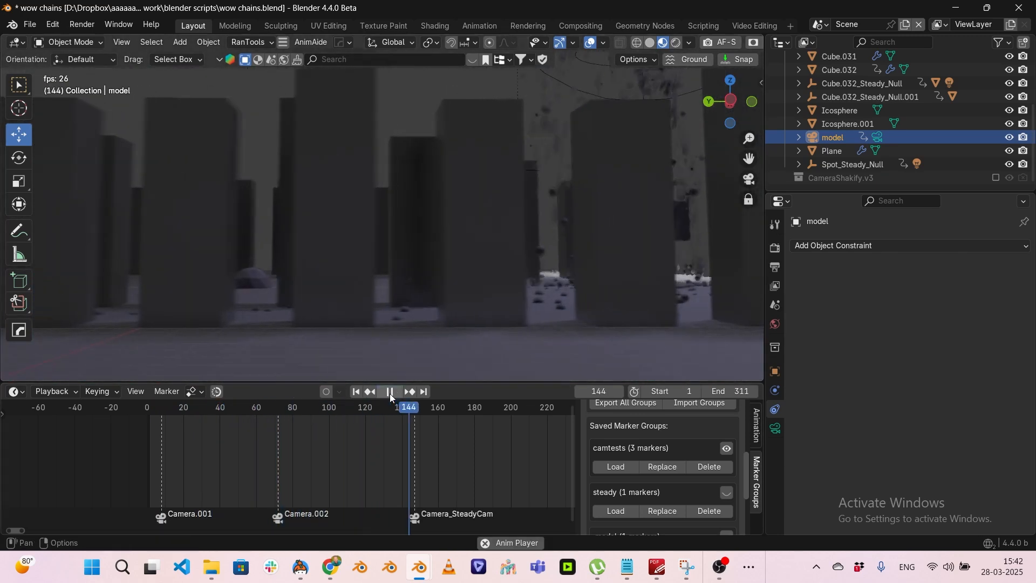
# Select all markers on the timeline through Marker Groups and delete them
pyautogui.scroll(2, 623, 442)
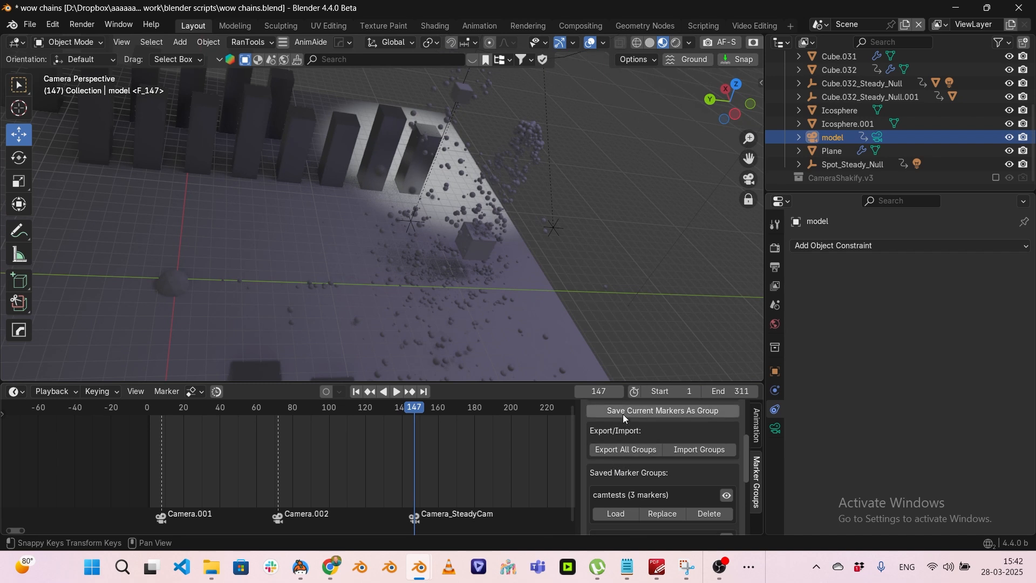
pyautogui.scroll(3, 623, 413)
pyautogui.click(625, 461)
pyautogui.press('x')
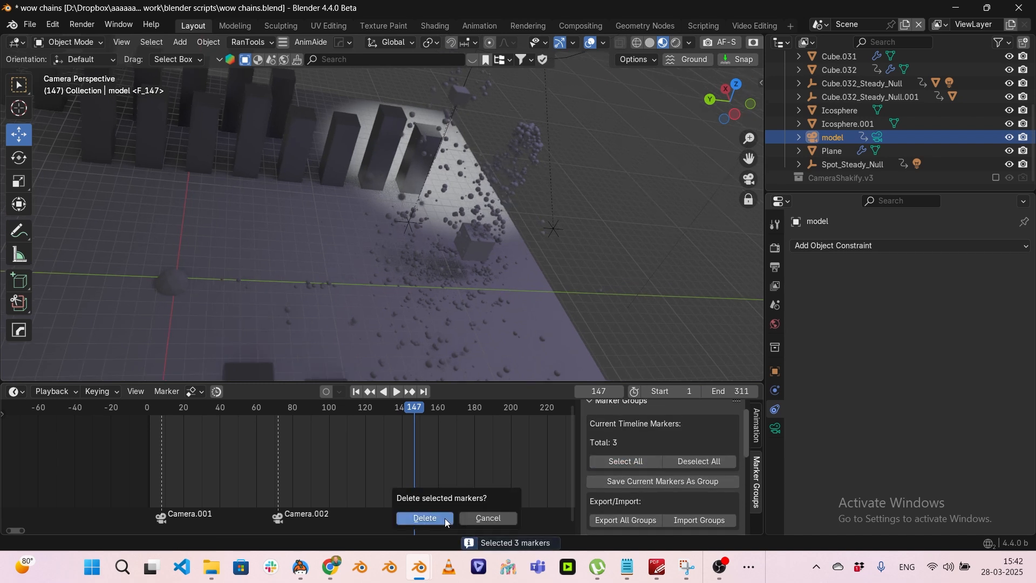
pyautogui.click(445, 518)
# Load the saved marker group steady with Replace Current Markers enabled
pyautogui.scroll(-4, 655, 422)
pyautogui.scroll(-1, 657, 426)
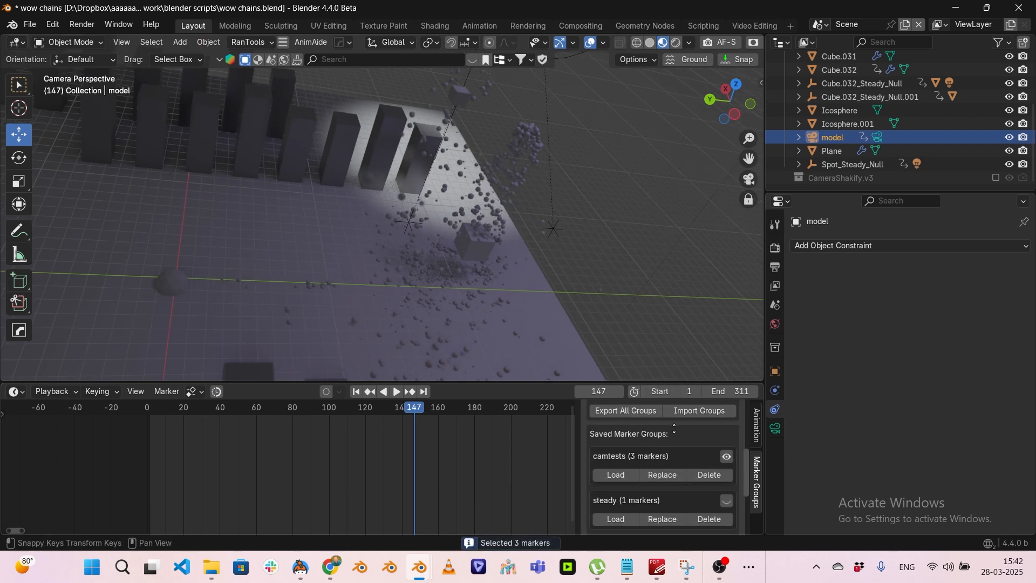
pyautogui.scroll(-1, 655, 447)
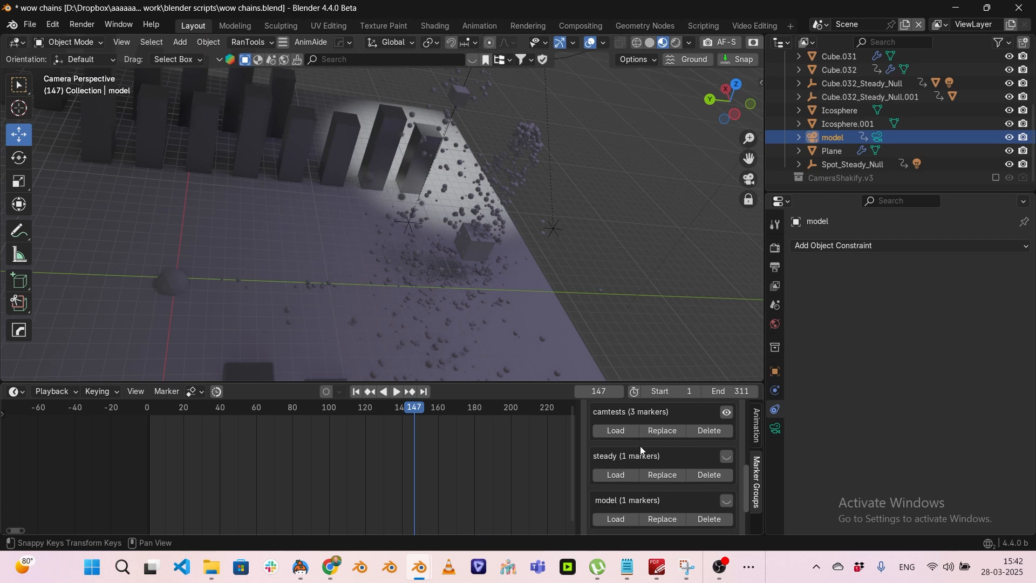
pyautogui.click(620, 476)
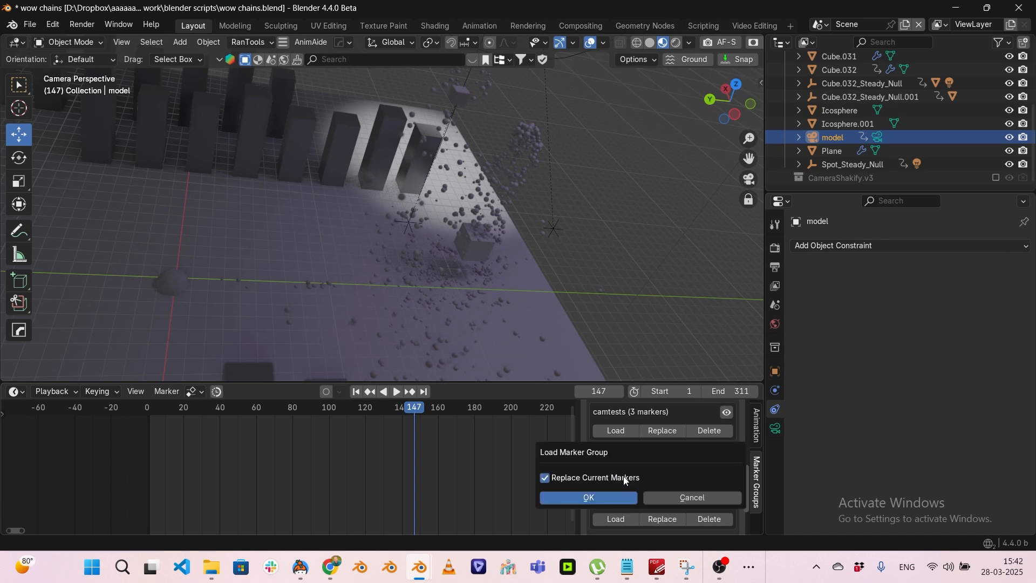
pyautogui.click(590, 494)
# Play the animation from frame 1 to preview the Camera_SteadyCam view, stopping at about frame 194
pyautogui.click(355, 392)
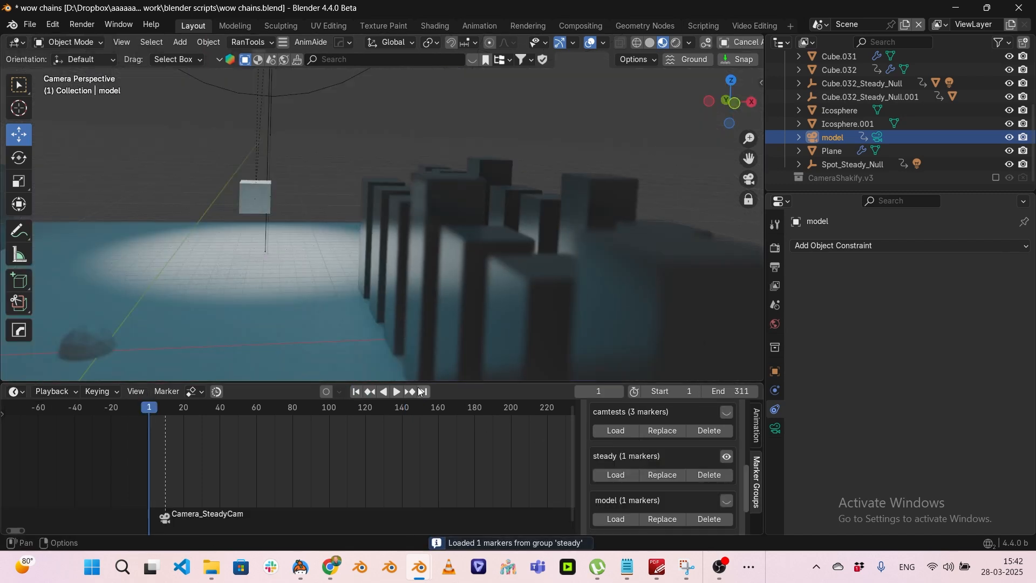
pyautogui.press('space')
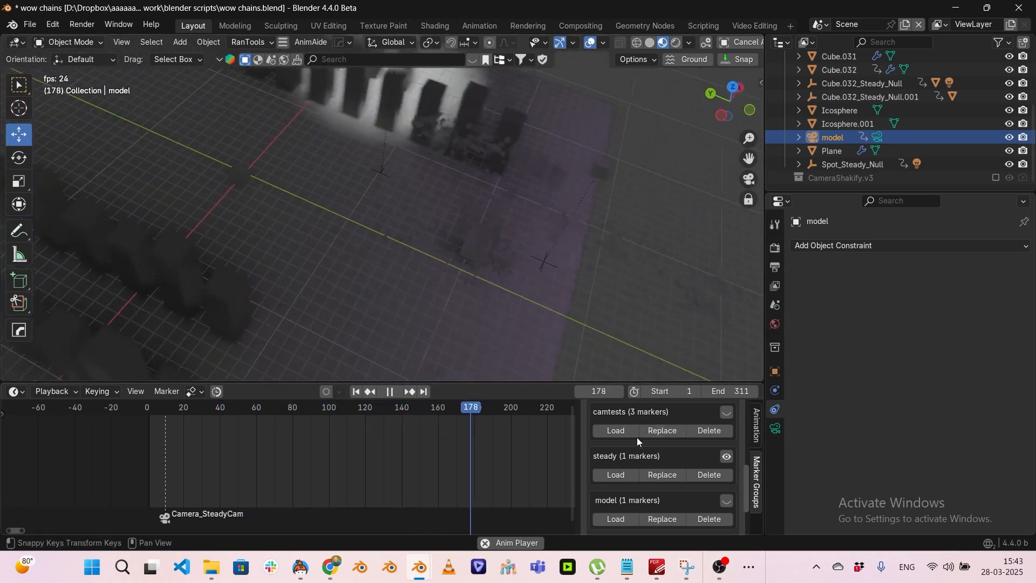
pyautogui.press('space')
# Delete the Camera_SteadyCam marker from the timeline and reload the steady marker group
pyautogui.scroll(6, 649, 445)
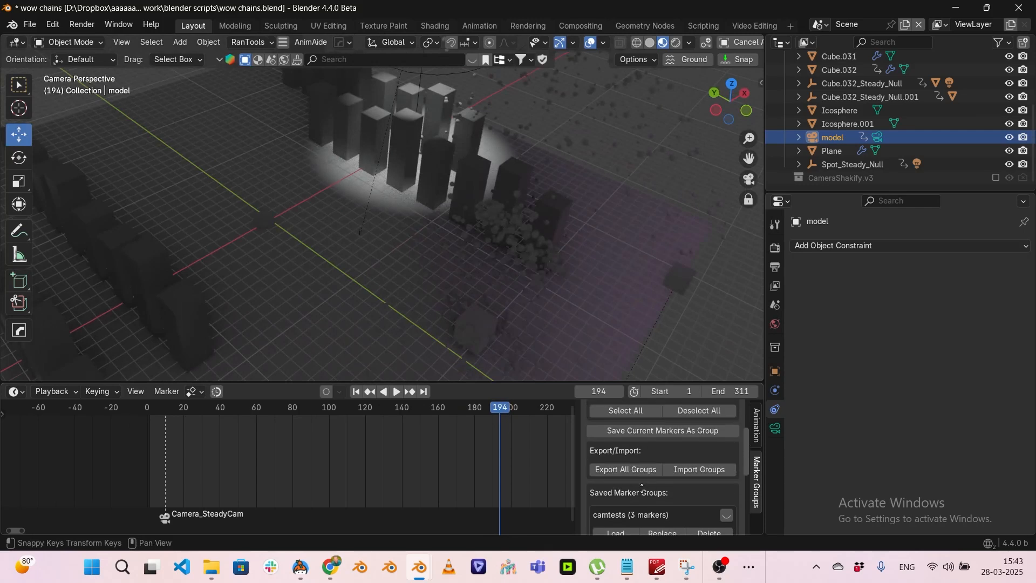
pyautogui.press('x')
pyautogui.click(170, 519)
pyautogui.scroll(-6, 692, 463)
pyautogui.click(620, 480)
pyautogui.press('Return')
pyautogui.moveTo(172, 517); pyautogui.dragTo(172, 516)
pyautogui.press('x')
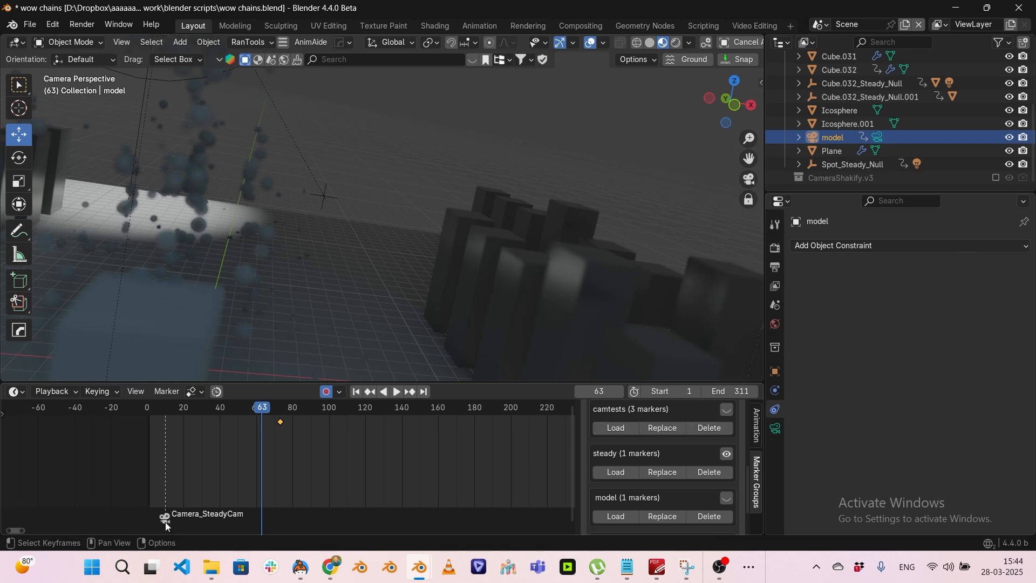
pyautogui.press('x')
pyautogui.click(259, 515)
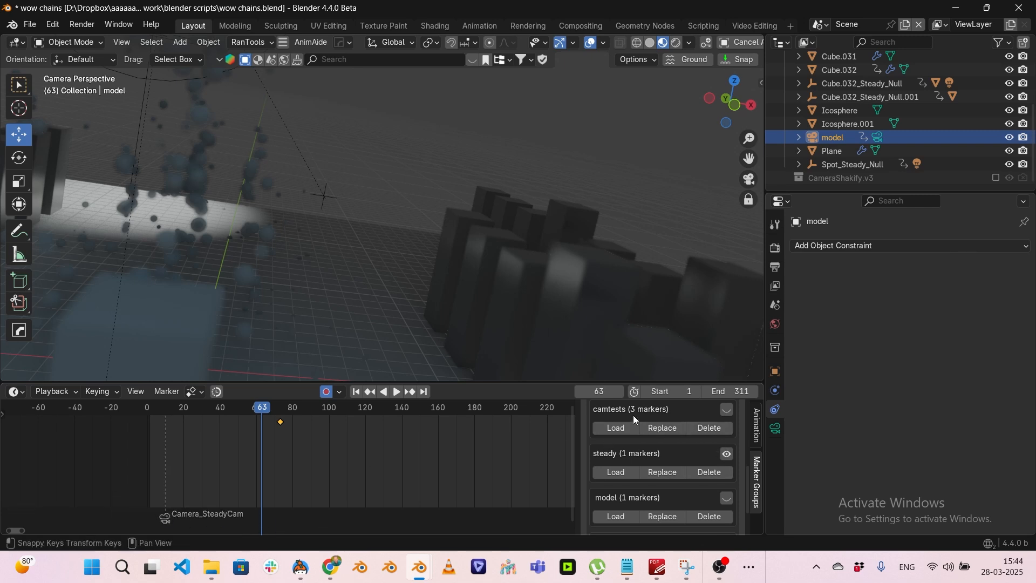
# Select all current timeline markers and delete the Camera_SteadyCam marker
pyautogui.scroll(3, 632, 418)
pyautogui.scroll(2, 626, 428)
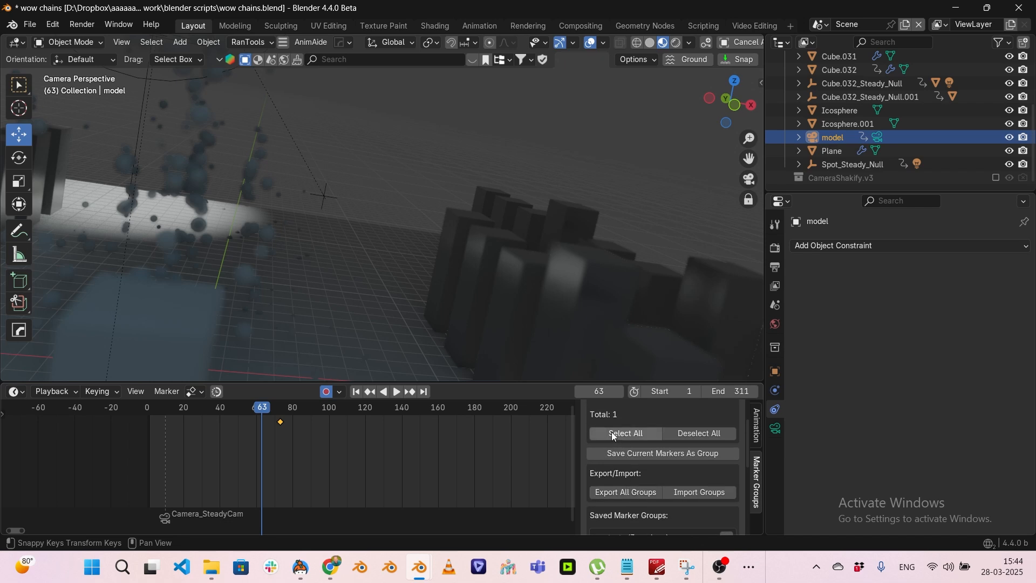
pyautogui.click(616, 433)
pyautogui.press('x')
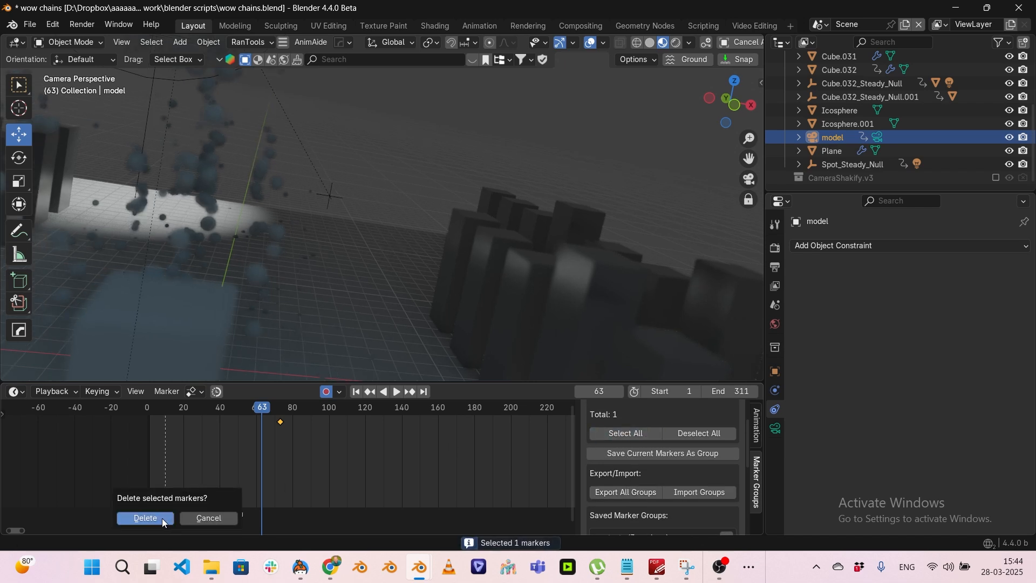
pyautogui.click(157, 516)
# Load the model marker group and play the animation to about frame 130 to preview its camera
pyautogui.scroll(-5, 662, 461)
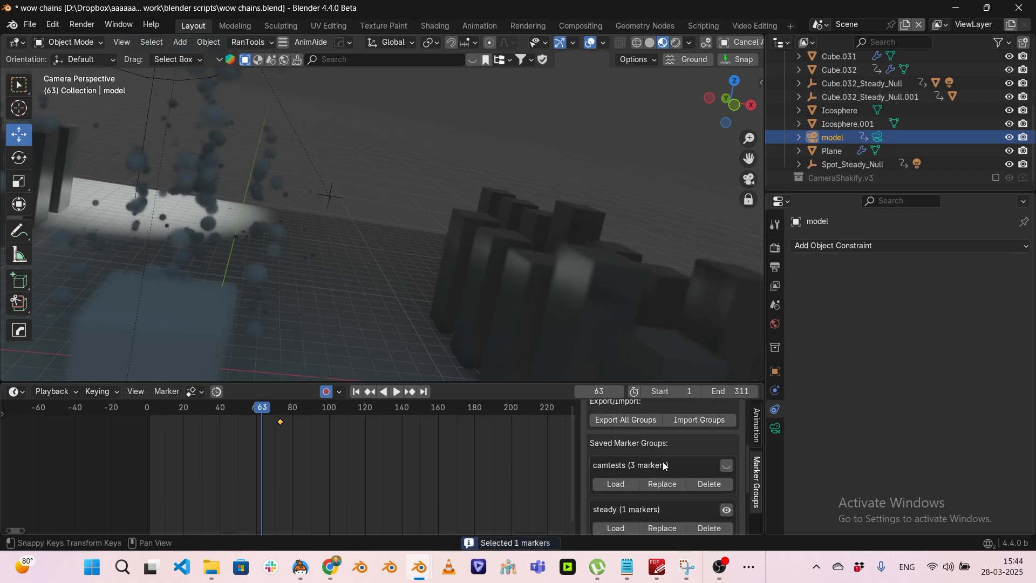
pyautogui.scroll(-2, 640, 488)
pyautogui.click(620, 487)
pyautogui.press('space')
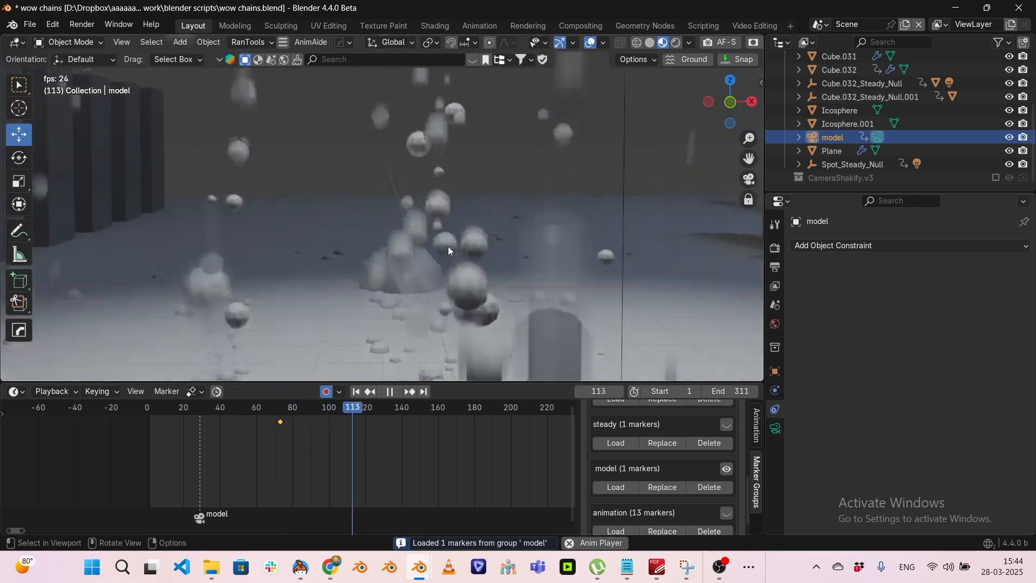
pyautogui.press('space')
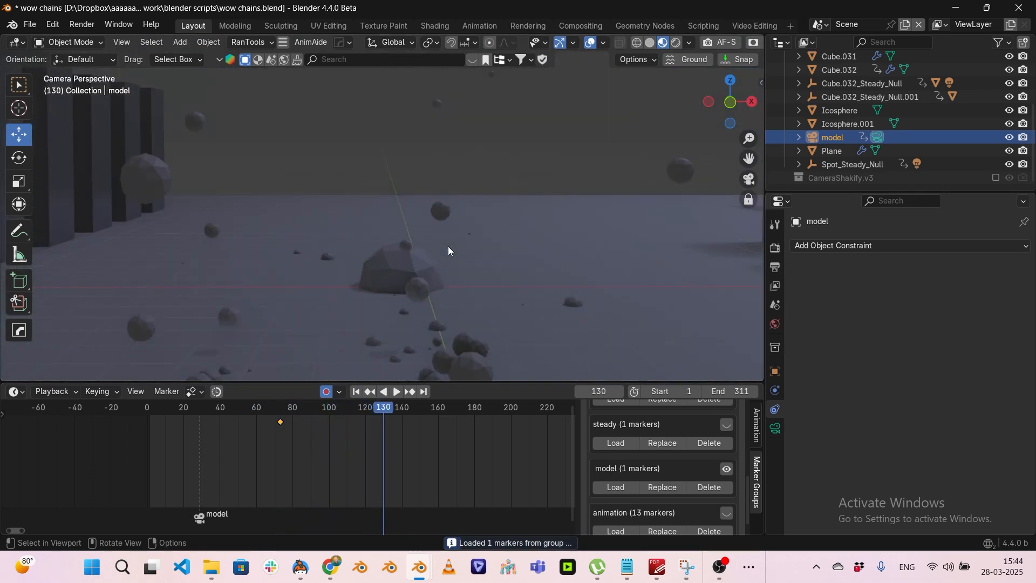
# Replace the current markers with the steady group and play from near the timeline's start to about frame 41
pyautogui.click(616, 443)
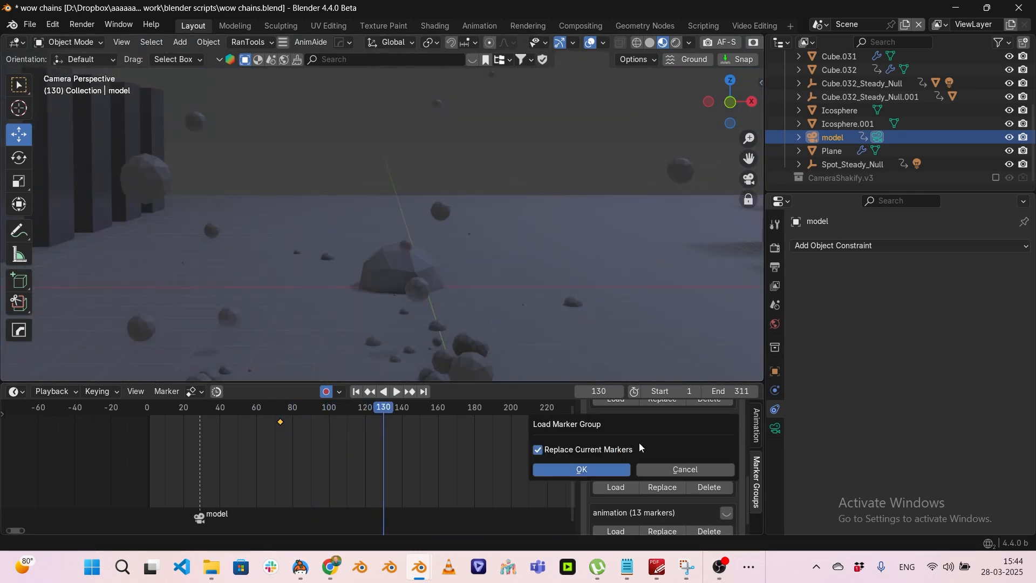
pyautogui.click(588, 471)
pyautogui.hotkey('shift', 'Left')
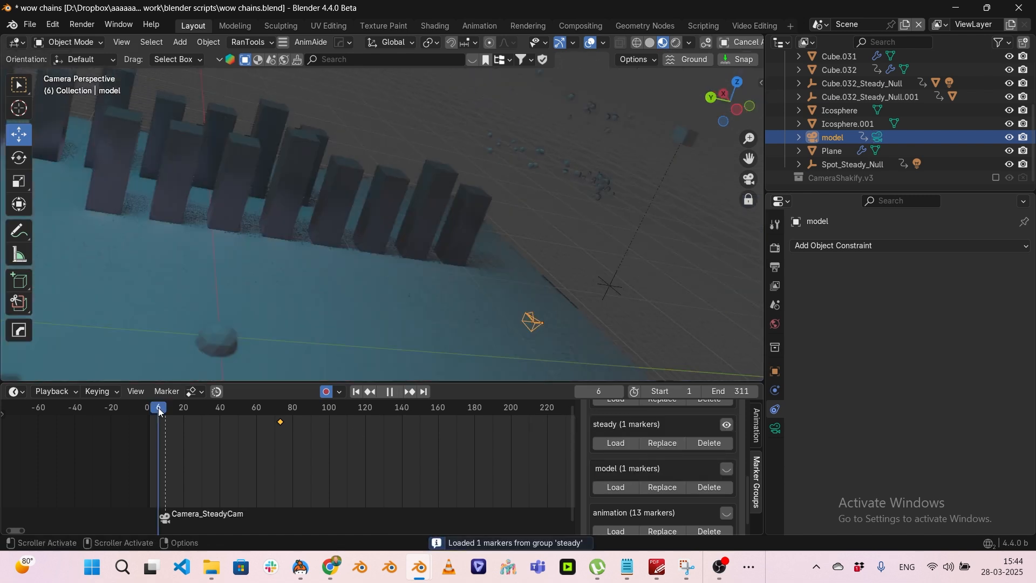
pyautogui.press('space')
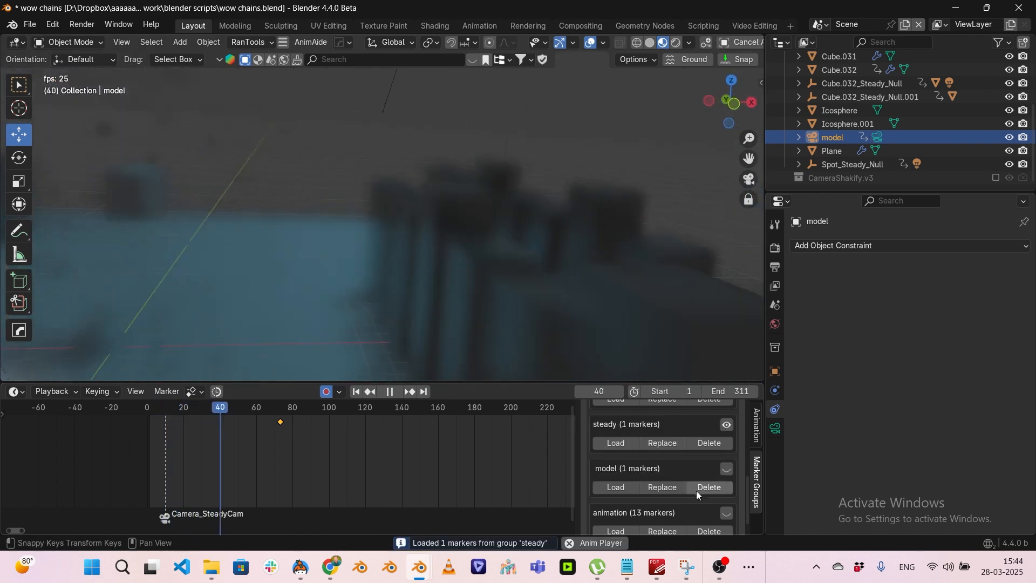
pyautogui.press('space')
# Load the model marker group, and replace its marker with those of the animation group
pyautogui.click(615, 486)
pyautogui.click(589, 511)
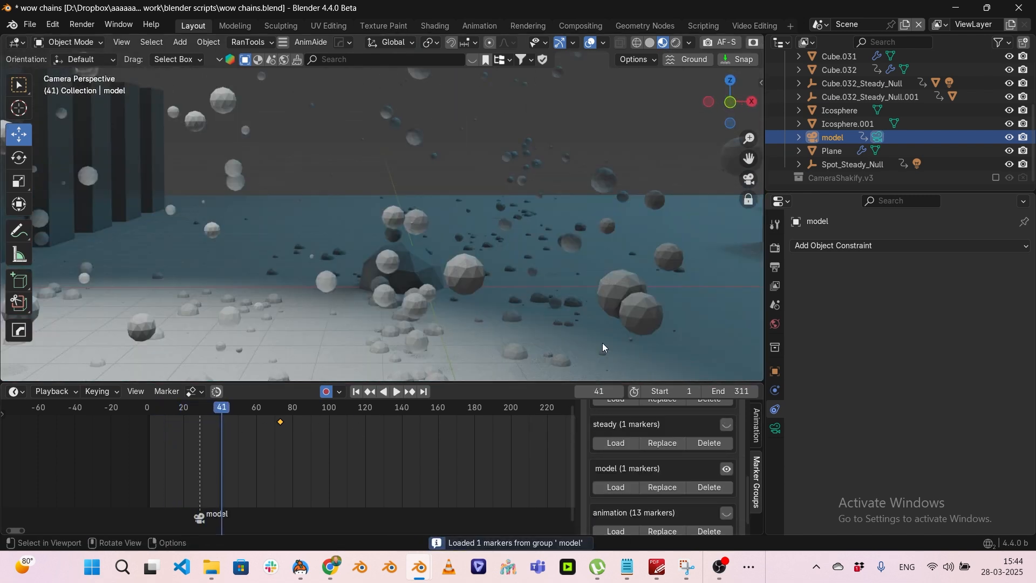
pyautogui.scroll(-1, 648, 485)
pyautogui.click(612, 516)
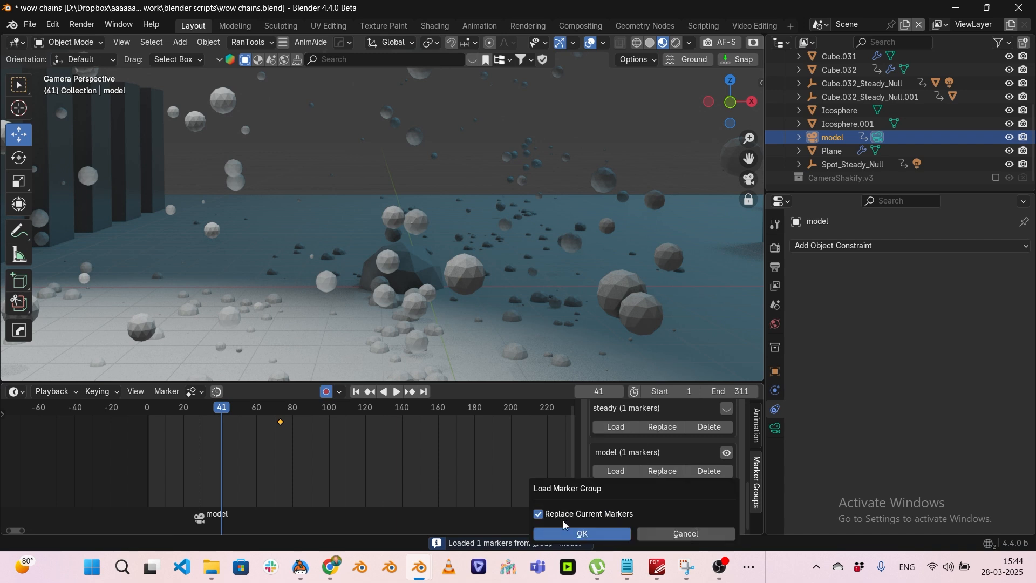
pyautogui.click(574, 533)
# Scrub the timeline back and forth across the animation group's markers, ending at about frame 99
pyautogui.moveTo(179, 411); pyautogui.dragTo(309, 408)
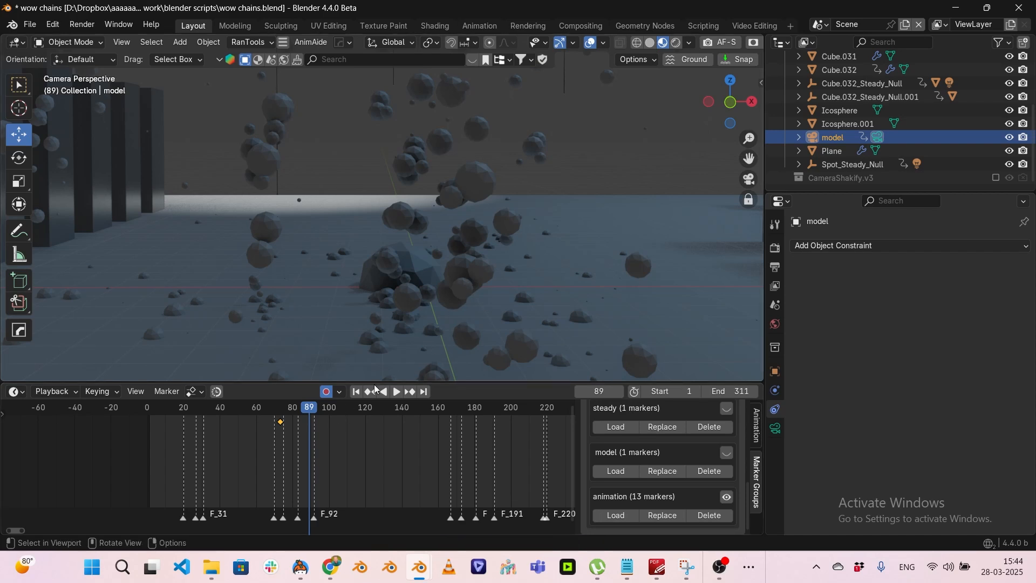
pyautogui.scroll(5, 286, 436)
pyautogui.moveTo(246, 409); pyautogui.dragTo(122, 429)
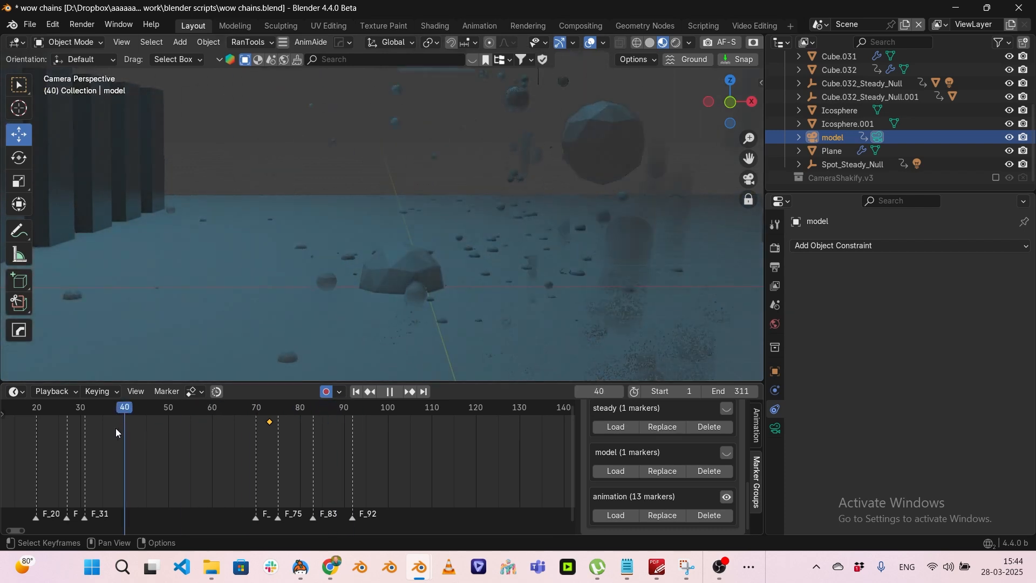
pyautogui.press('Escape')
pyautogui.moveTo(30, 409); pyautogui.dragTo(416, 400)
# Load the model marker group in place of the animation markers
pyautogui.scroll(2, 650, 456)
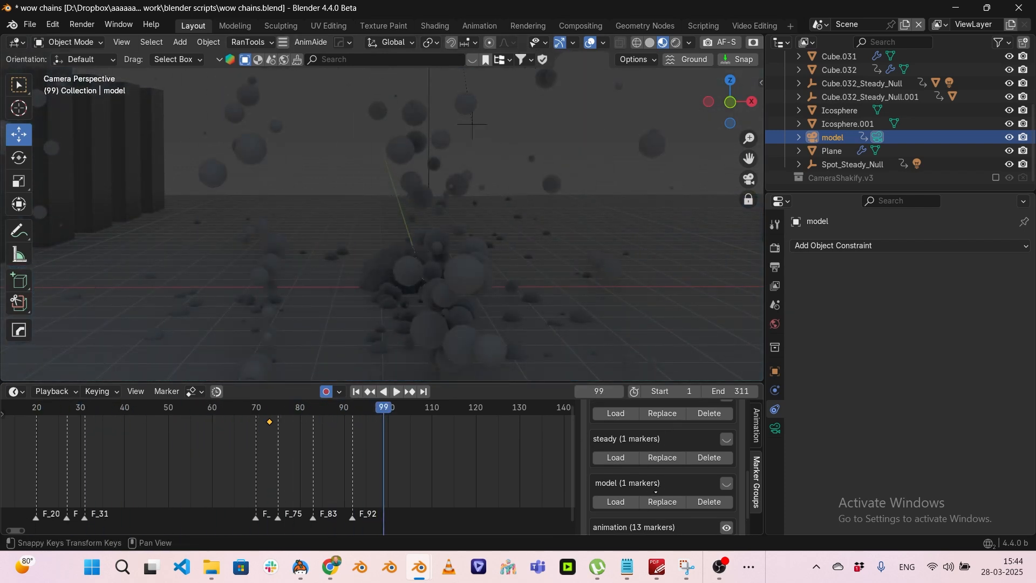
pyautogui.click(615, 510)
pyautogui.click(572, 536)
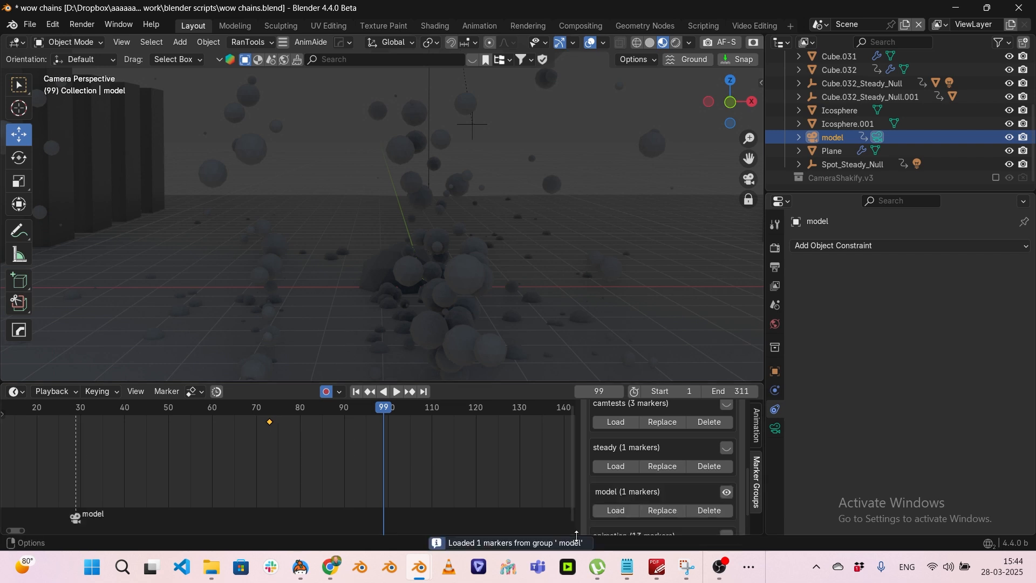
# Switch the timeline to the steady marker group and start playing the animation from frame 99
pyautogui.scroll(1, 625, 479)
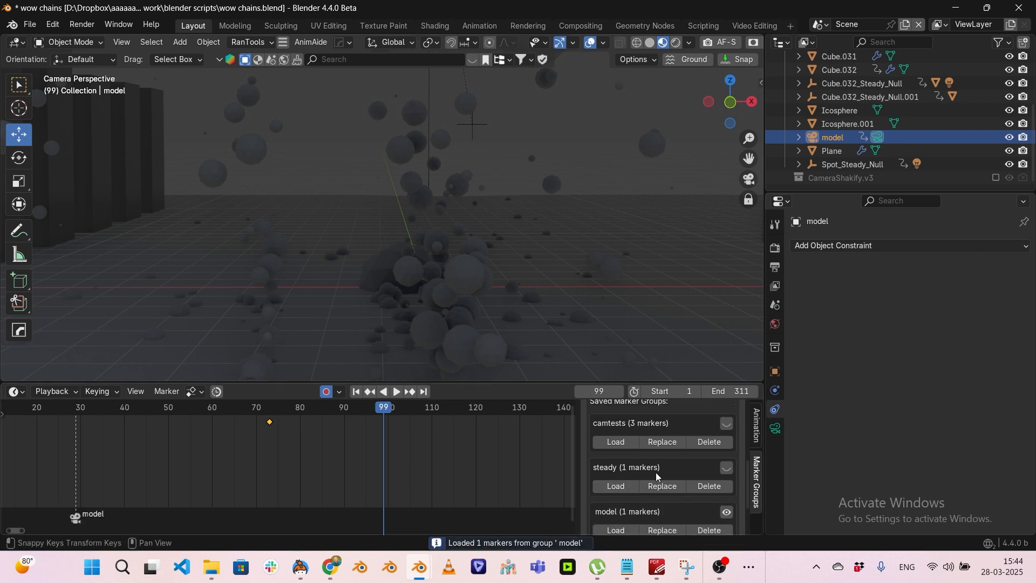
pyautogui.click(616, 486)
pyautogui.click(588, 508)
pyautogui.press('space')
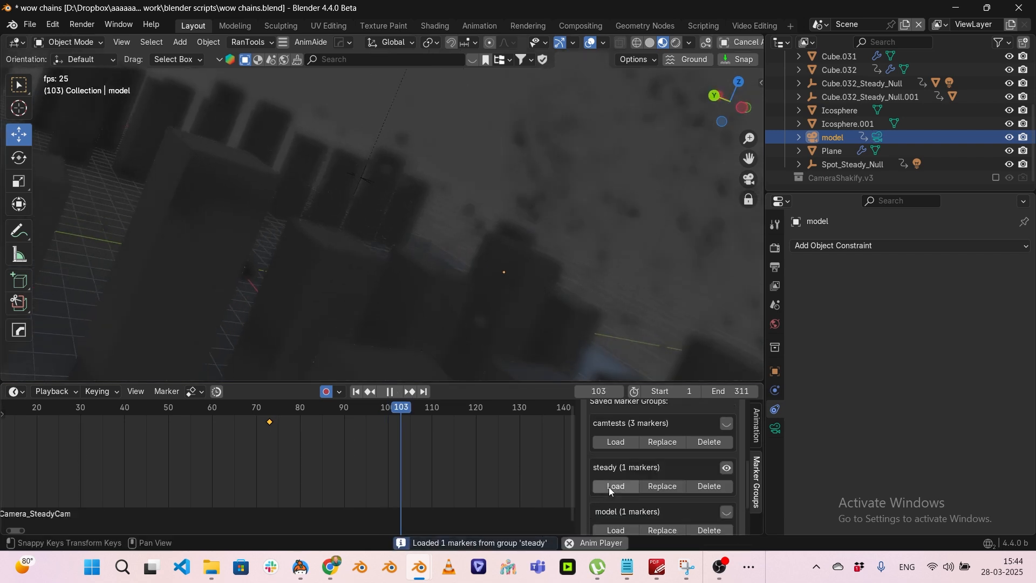
# Load the camtests marker group and play the animation from its first frame to check the camera switches
pyautogui.press('space')
pyautogui.click(616, 442)
pyautogui.click(601, 465)
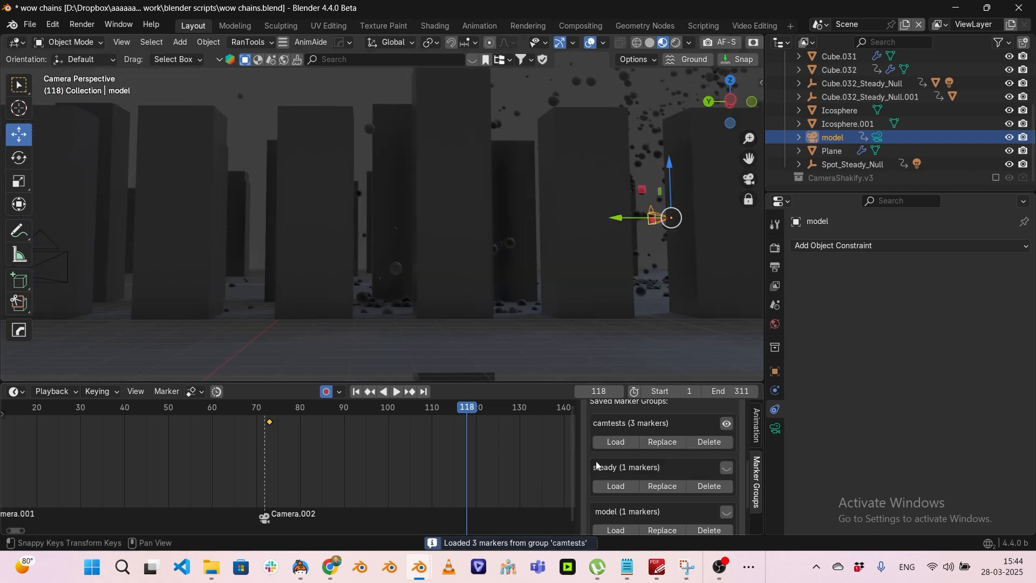
pyautogui.click(356, 391)
pyautogui.press('space')
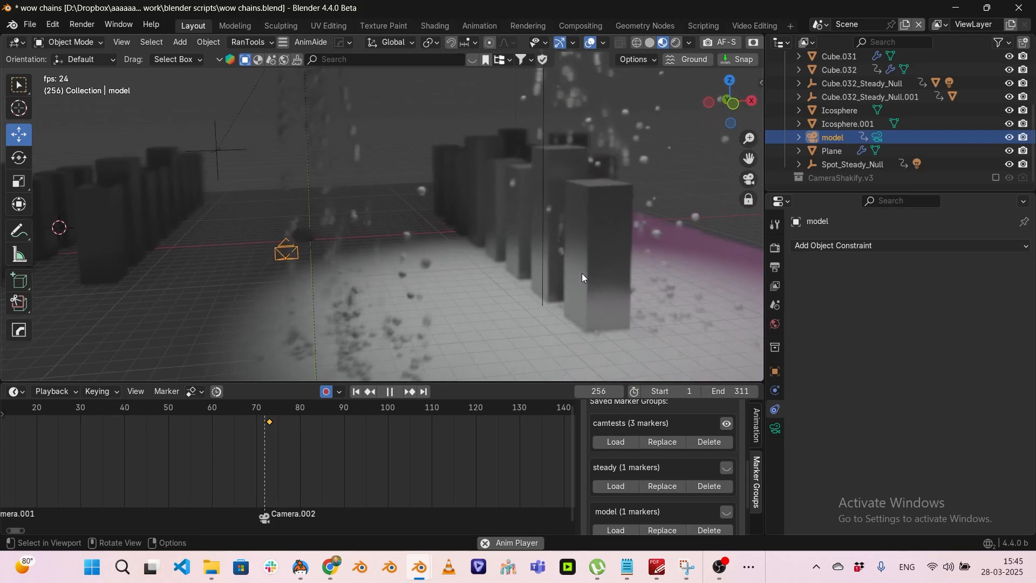
pyautogui.press('space')
# Export all marker groups to a file named cams.json in the blender scripts folder
pyautogui.scroll(-3, 478, 485)
pyautogui.scroll(-3, 478, 486)
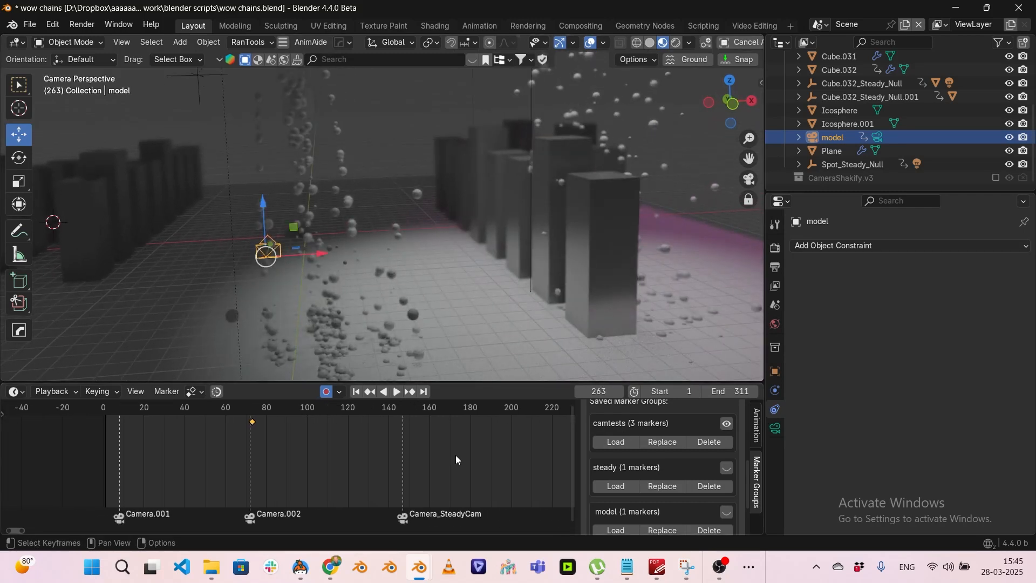
pyautogui.scroll(3, 656, 491)
pyautogui.moveTo(642, 437); pyautogui.dragTo(656, 470, button='middle')
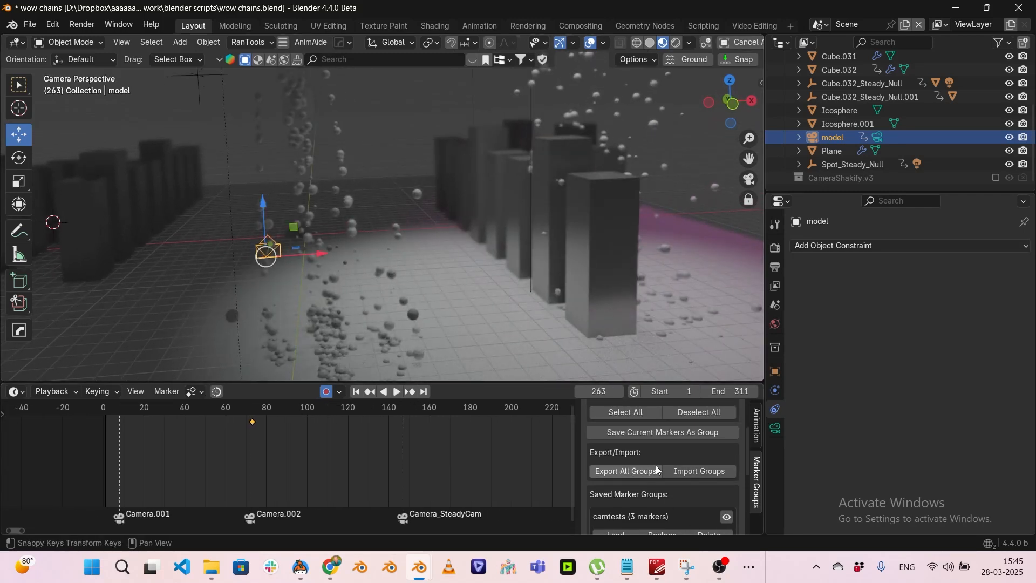
pyautogui.click(637, 470)
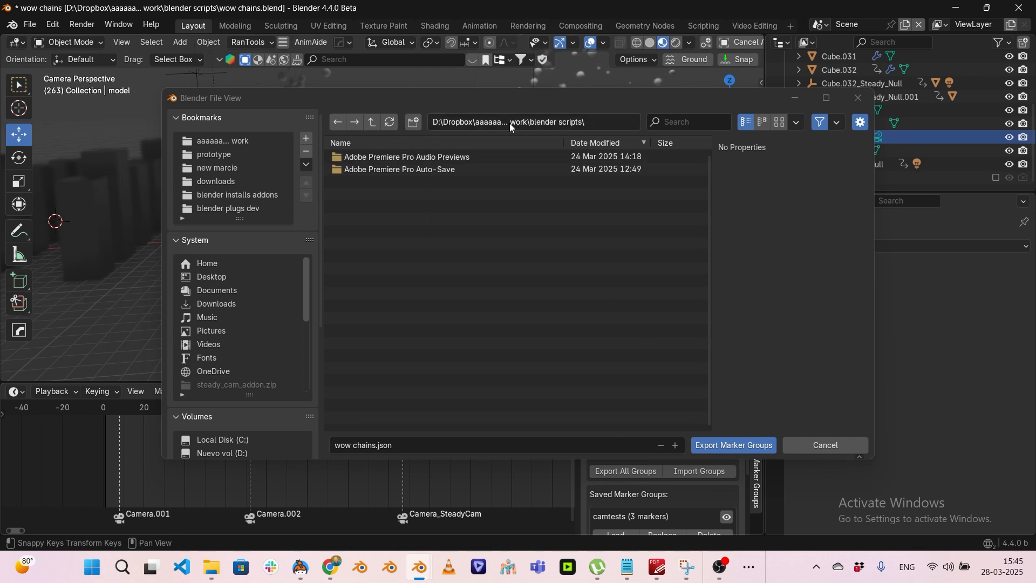
pyautogui.click(433, 443)
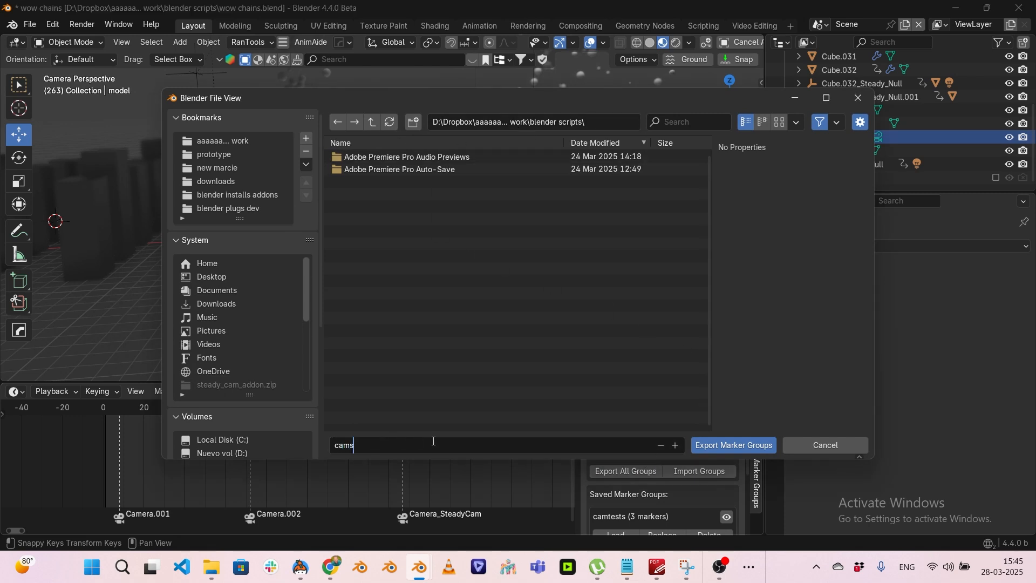
pyautogui.click(603, 121)
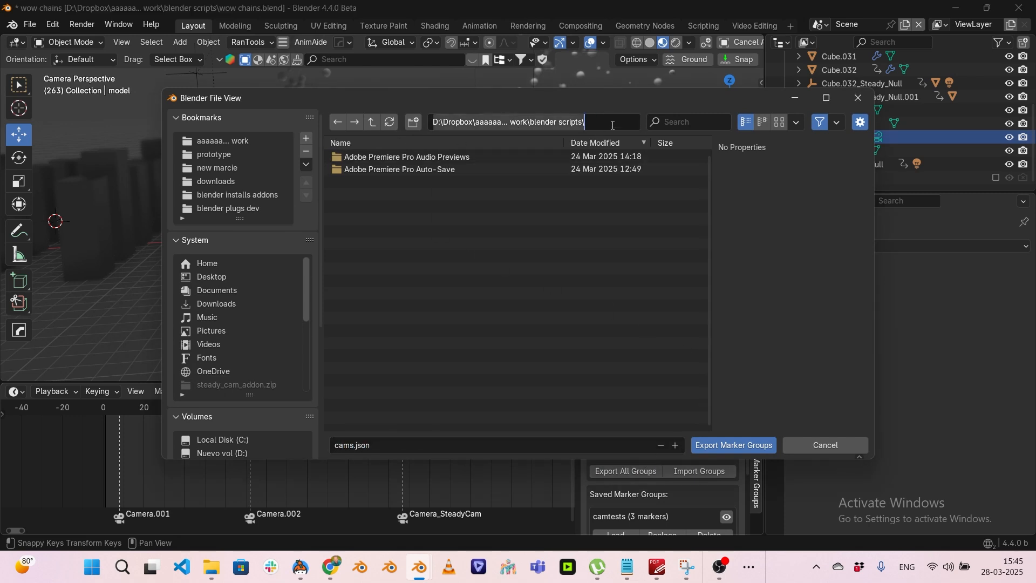
pyautogui.press('Return')
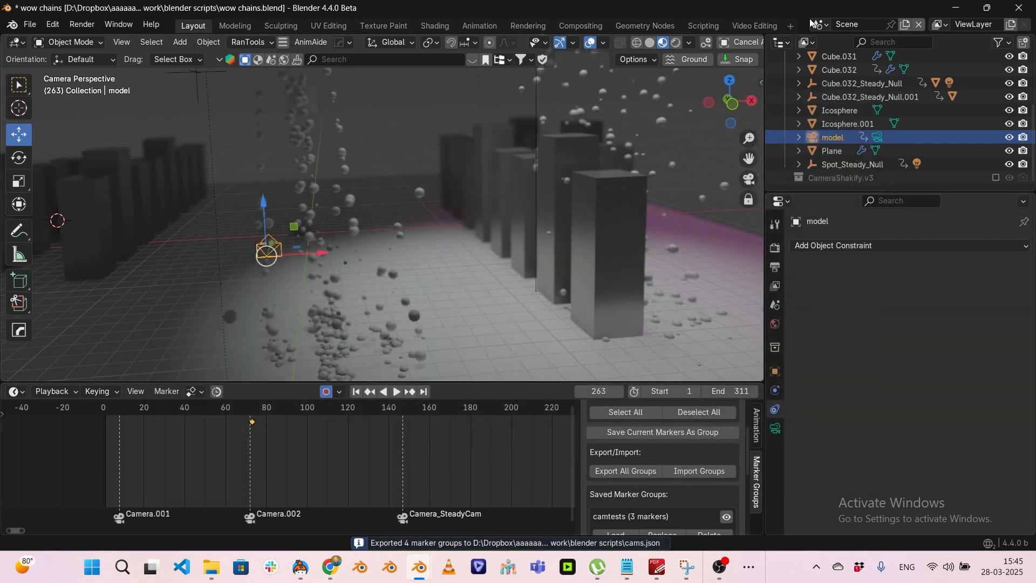
# Switch to Scene.001 and turn off Scene World in its viewport shading
pyautogui.click(830, 24)
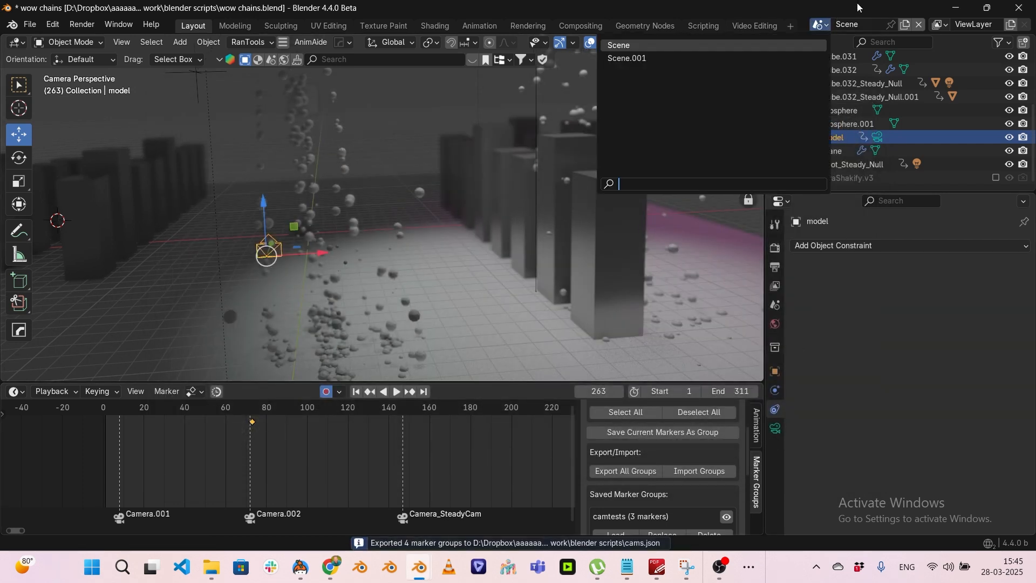
pyautogui.click(755, 58)
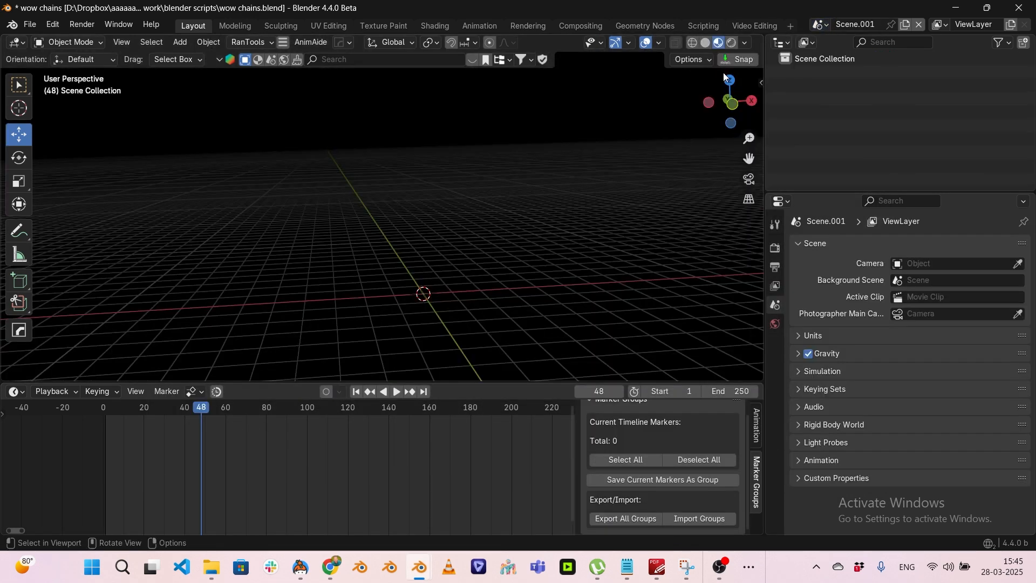
pyautogui.click(659, 42)
pyautogui.click(745, 42)
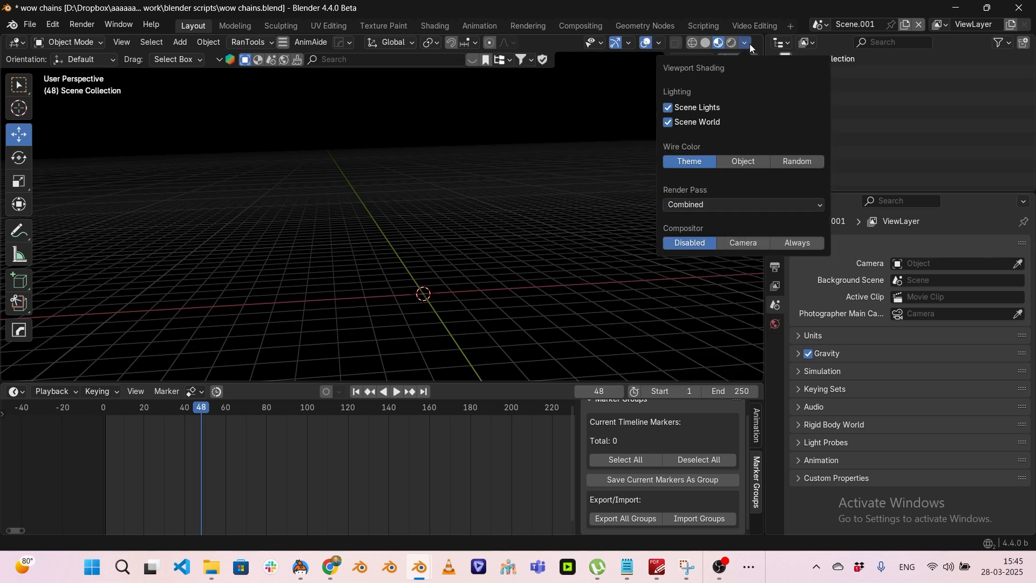
pyautogui.click(674, 121)
# Import the marker groups from cams.json into Scene.001 and load the camtests group
pyautogui.click(699, 518)
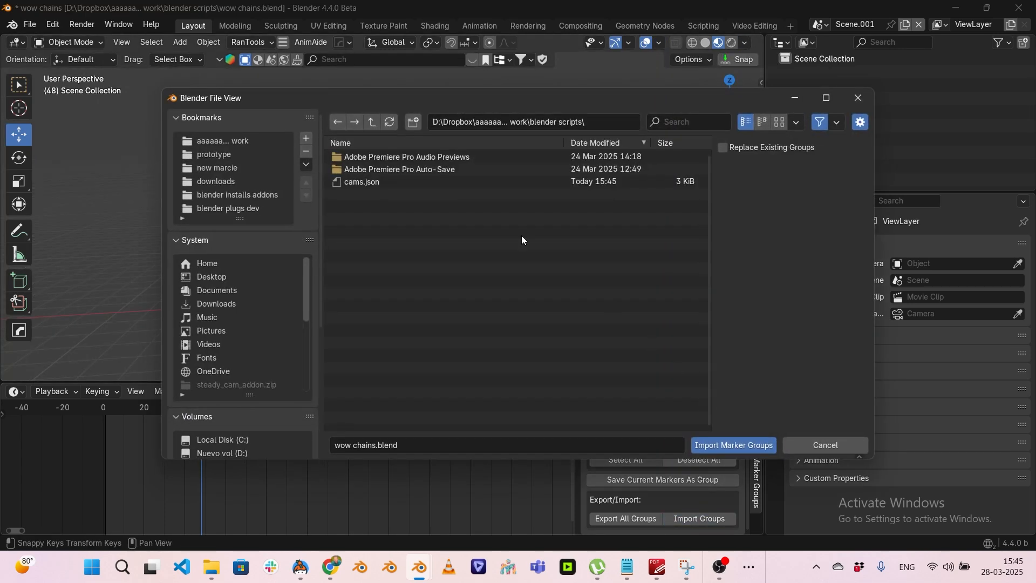
pyautogui.doubleClick(363, 183)
pyautogui.scroll(-6, 650, 454)
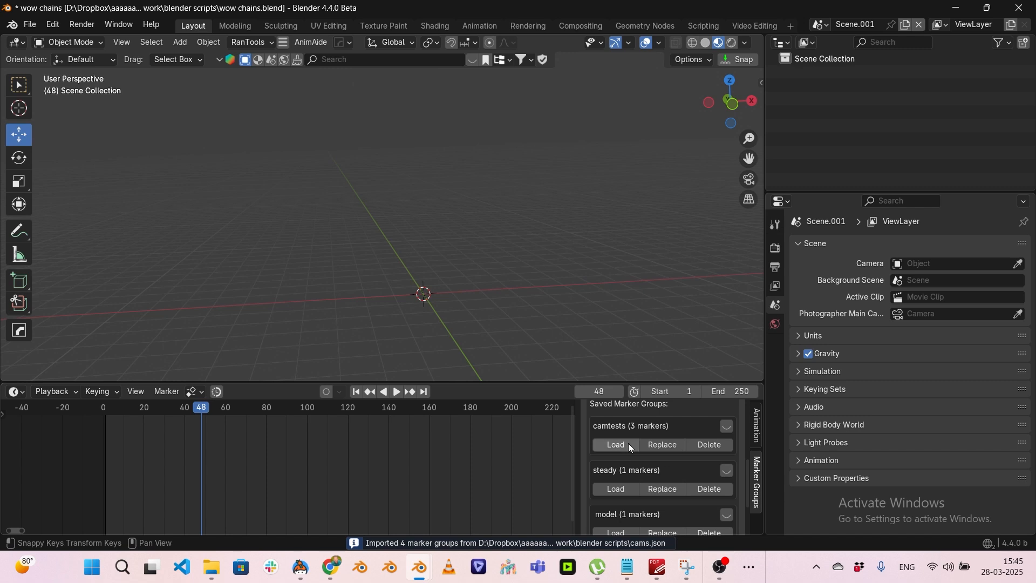
pyautogui.click(635, 445)
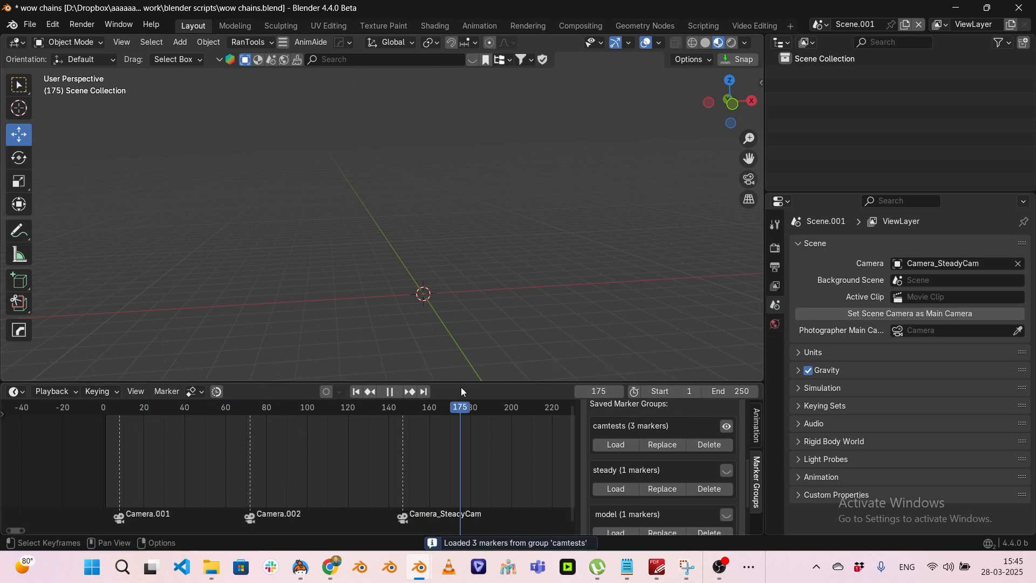
# Return to the original Scene, select the cameras from Camera through Camera_SteadyCam, and link them to Scene.001
pyautogui.click(820, 25)
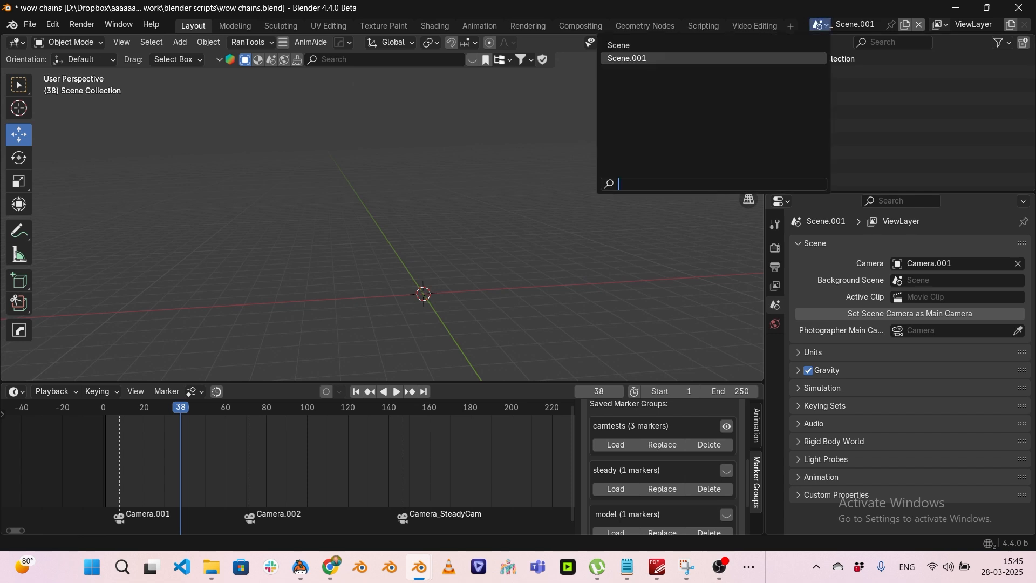
pyautogui.click(783, 47)
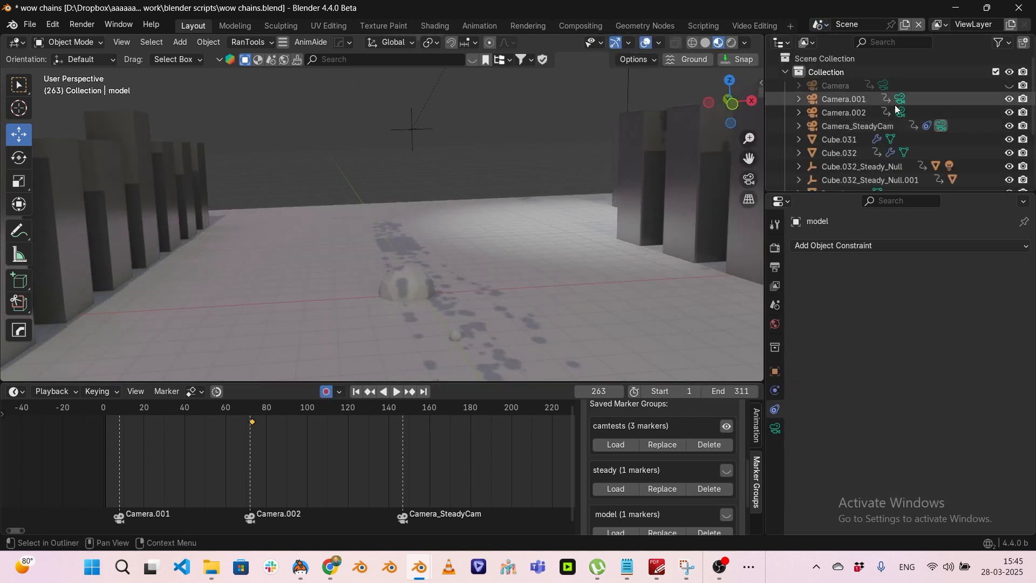
pyautogui.click(844, 99)
pyautogui.keyDown('shift'); pyautogui.click(856, 113); pyautogui.keyUp('shift')
pyautogui.keyDown('shift'); pyautogui.click(857, 127); pyautogui.keyUp('shift')
pyautogui.moveTo(887, 177); pyautogui.dragTo(863, 187, button='middle')
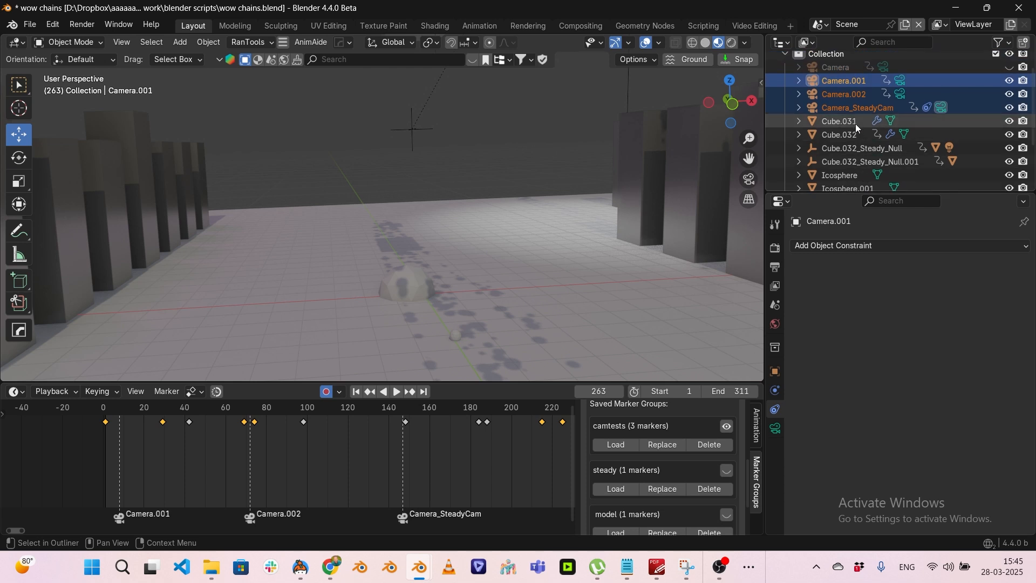
pyautogui.moveTo(856, 124); pyautogui.dragTo(854, 146, button='middle')
pyautogui.keyDown('shift'); pyautogui.click(839, 87); pyautogui.keyUp('shift')
pyautogui.click(846, 86)
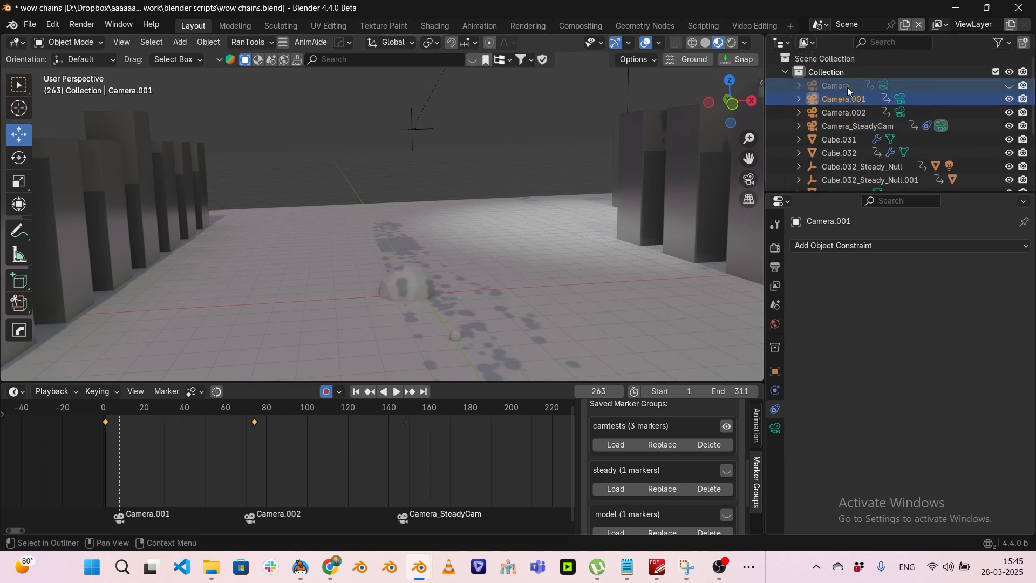
pyautogui.keyDown('shift'); pyautogui.click(848, 128); pyautogui.keyUp('shift')
pyautogui.click(208, 42)
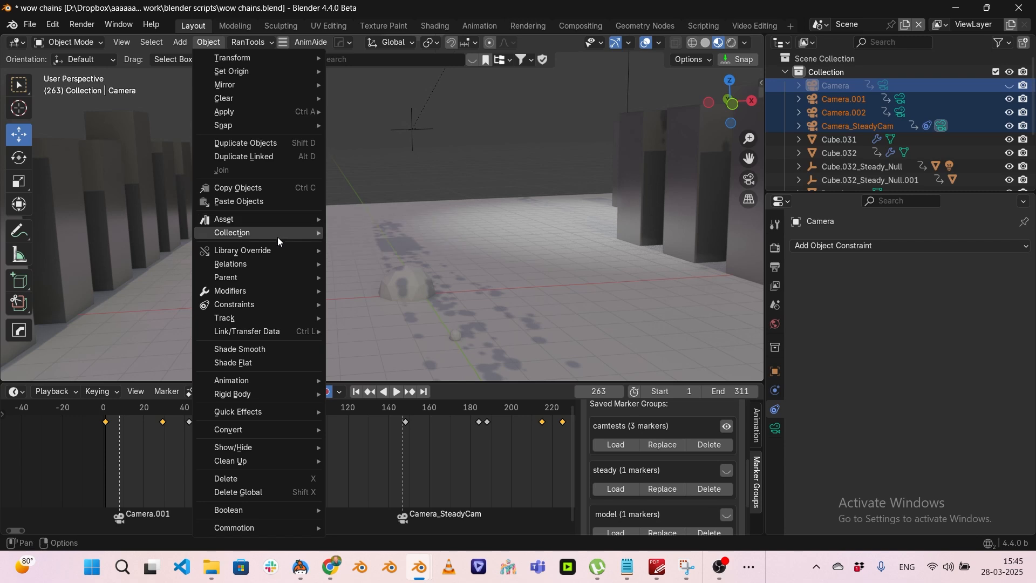
pyautogui.moveTo(273, 331)
pyautogui.moveTo(402, 111)
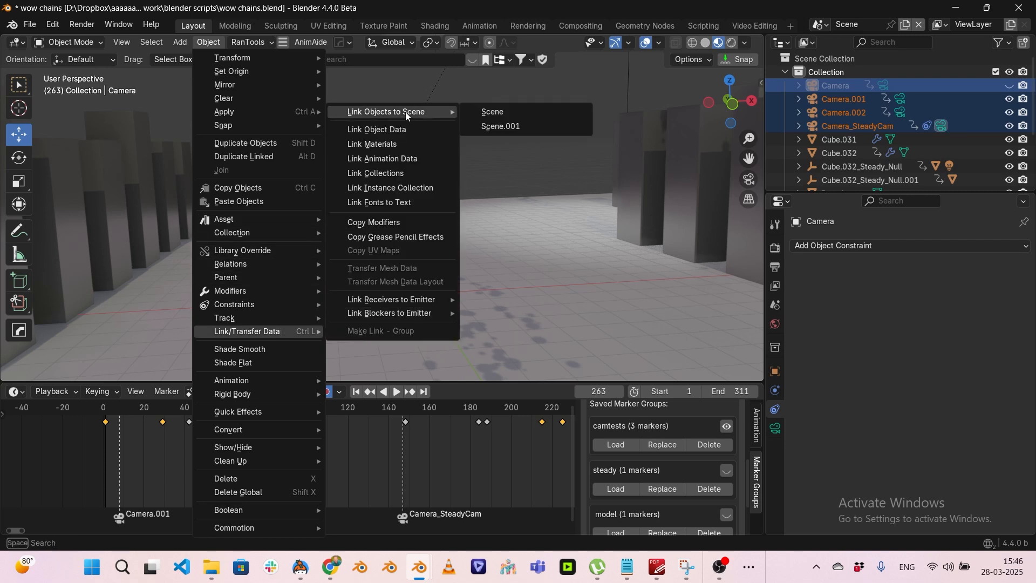
pyautogui.click(497, 127)
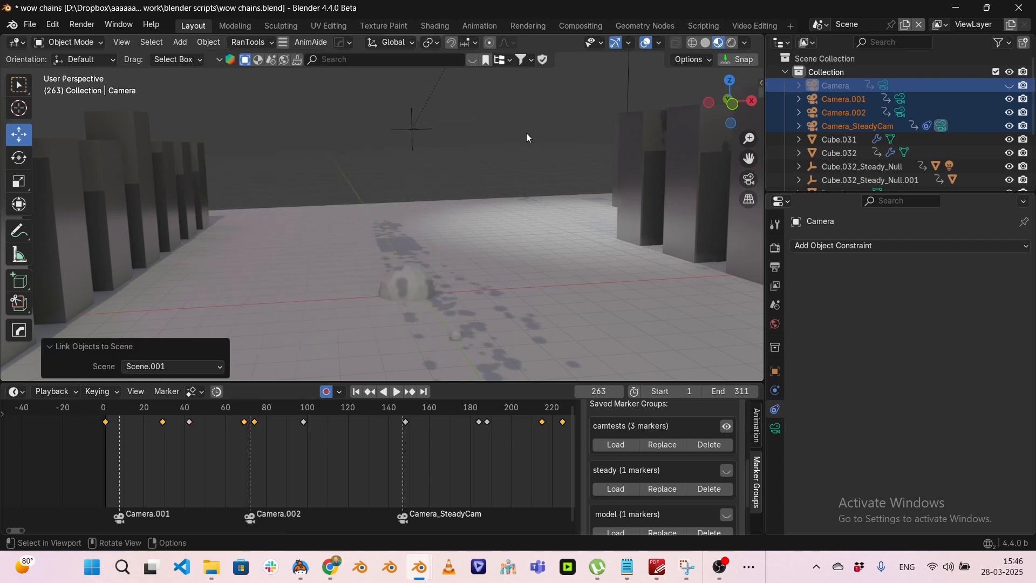
# Switch to Scene.001 and play its animation from about frame 3, stopping at frame 98
pyautogui.click(819, 24)
pyautogui.click(626, 58)
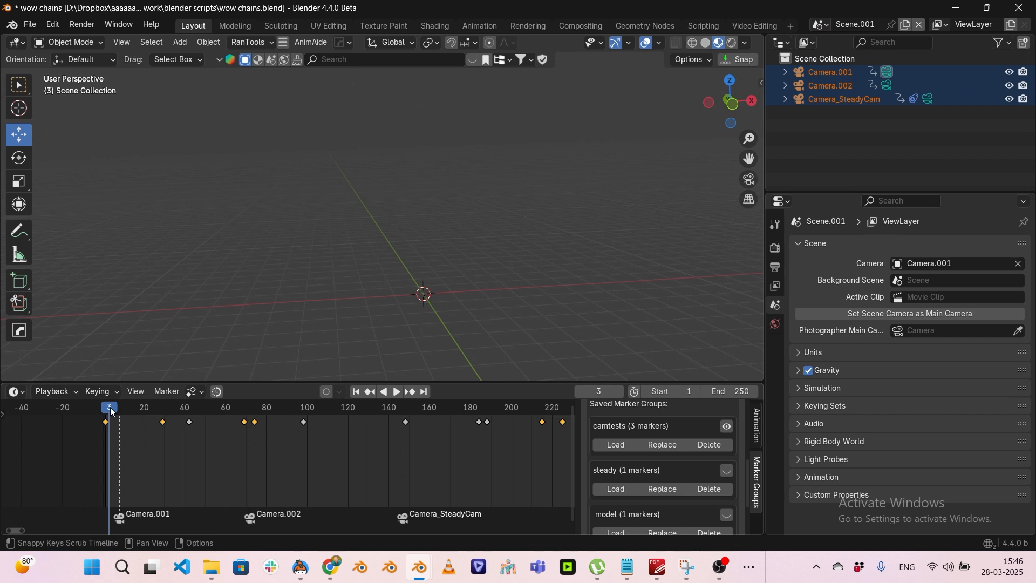
pyautogui.press('space')
pyautogui.press('Escape')
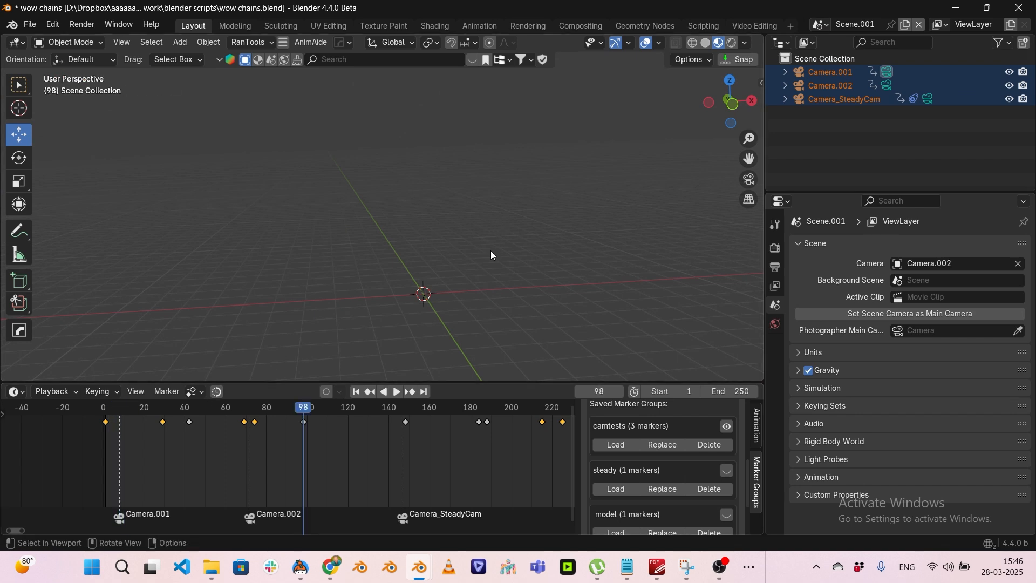
# Select Camera.001, look through the active camera, and play the animation from near the Camera.001 marker
pyautogui.click(828, 74)
pyautogui.press('KP_0')
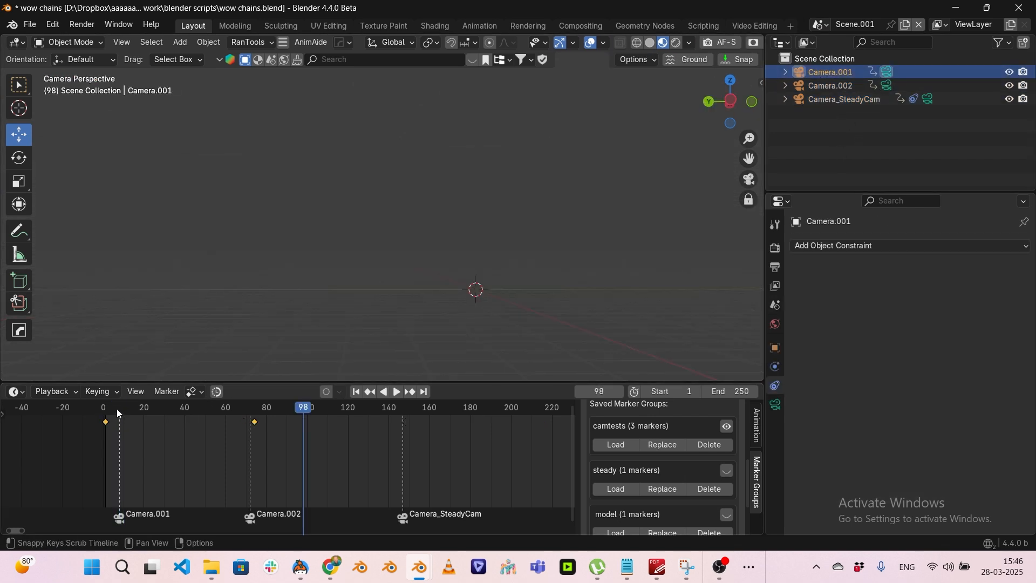
pyautogui.click(117, 409)
pyautogui.press('space')
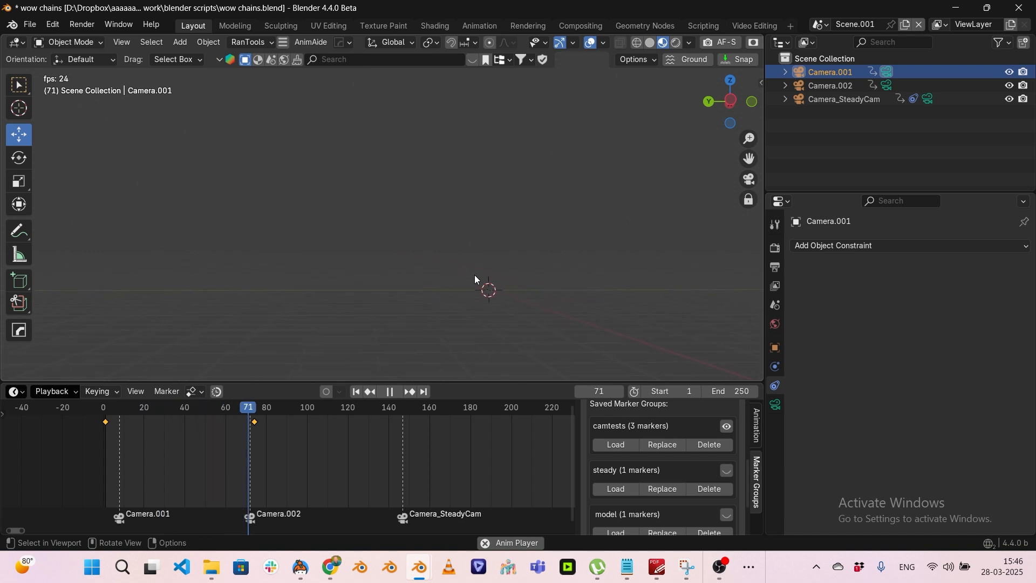